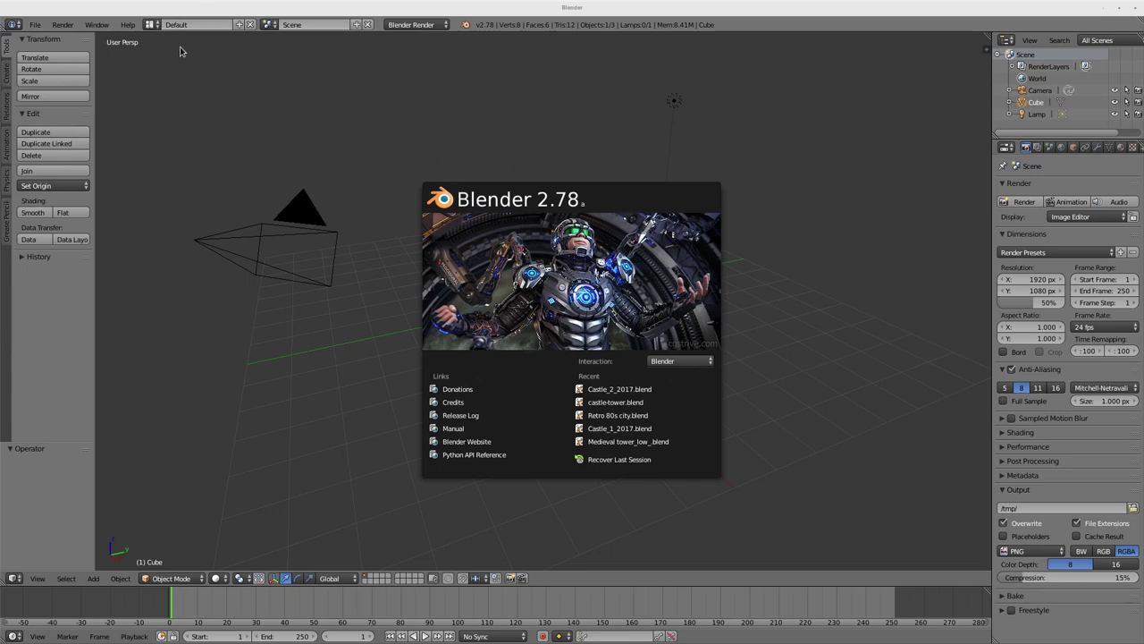
- Close the splash screen and switch to the Video Editing workspace
click(154, 29)
click(153, 28)
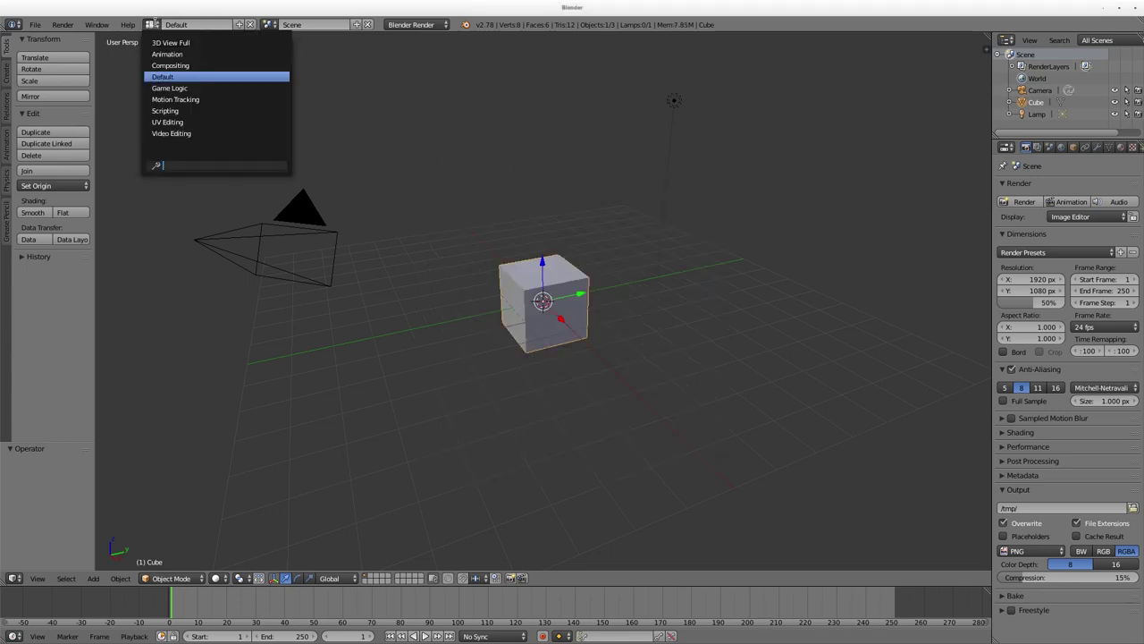
click(170, 134)
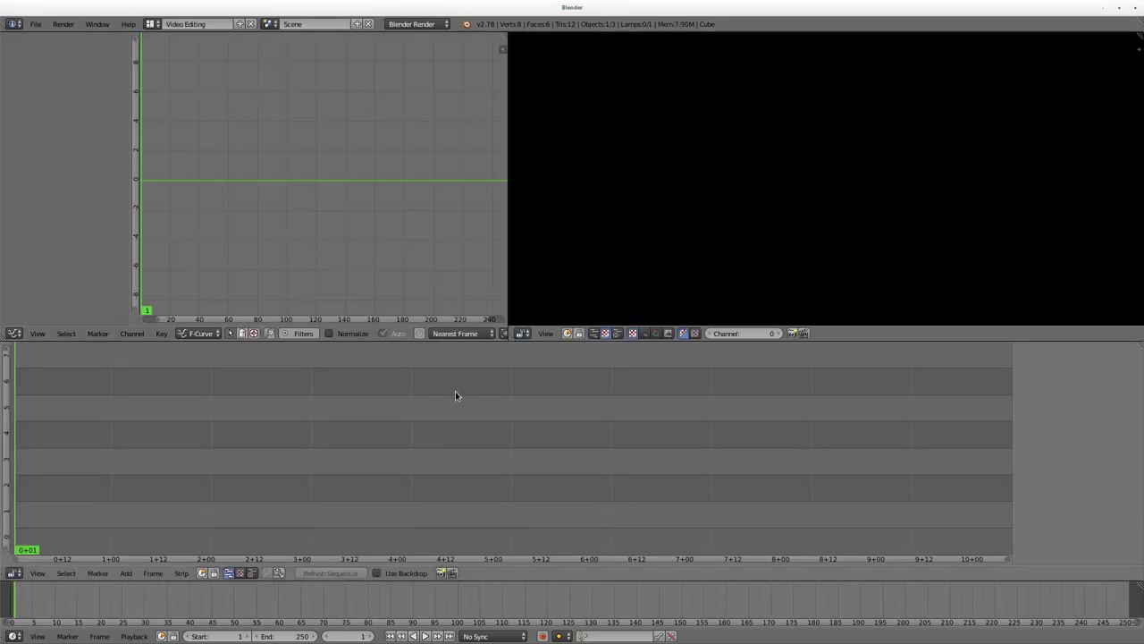
- Add MVI_3573, MVI_3576 and MVI_3581.MOV from /tmp/videos as movie strips, with Sound unchecked
click(126, 573)
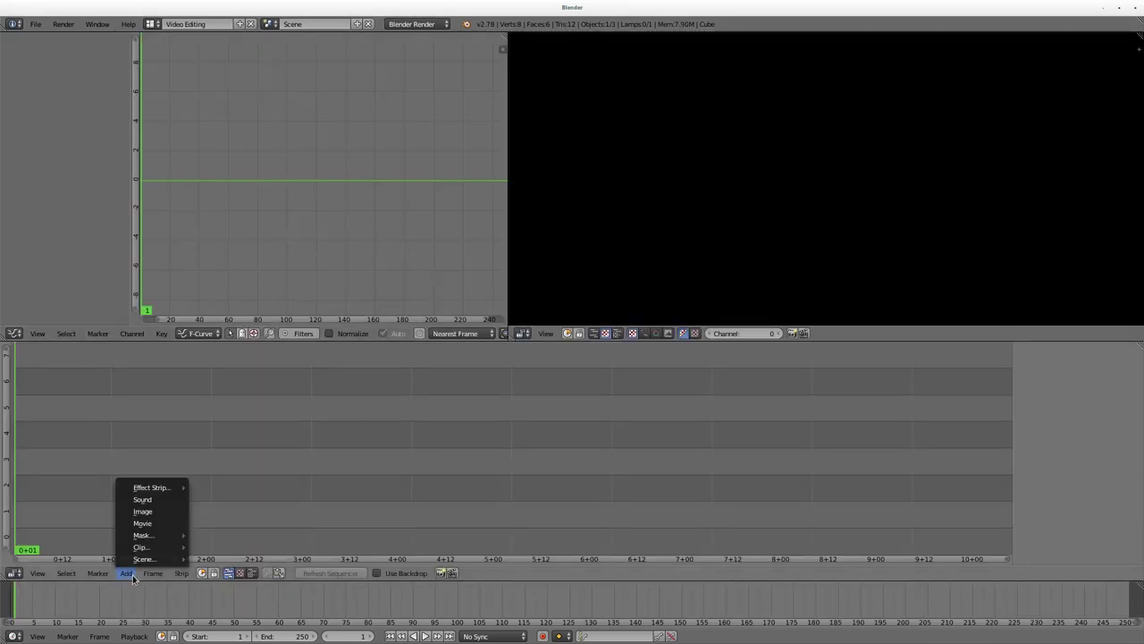
click(145, 522)
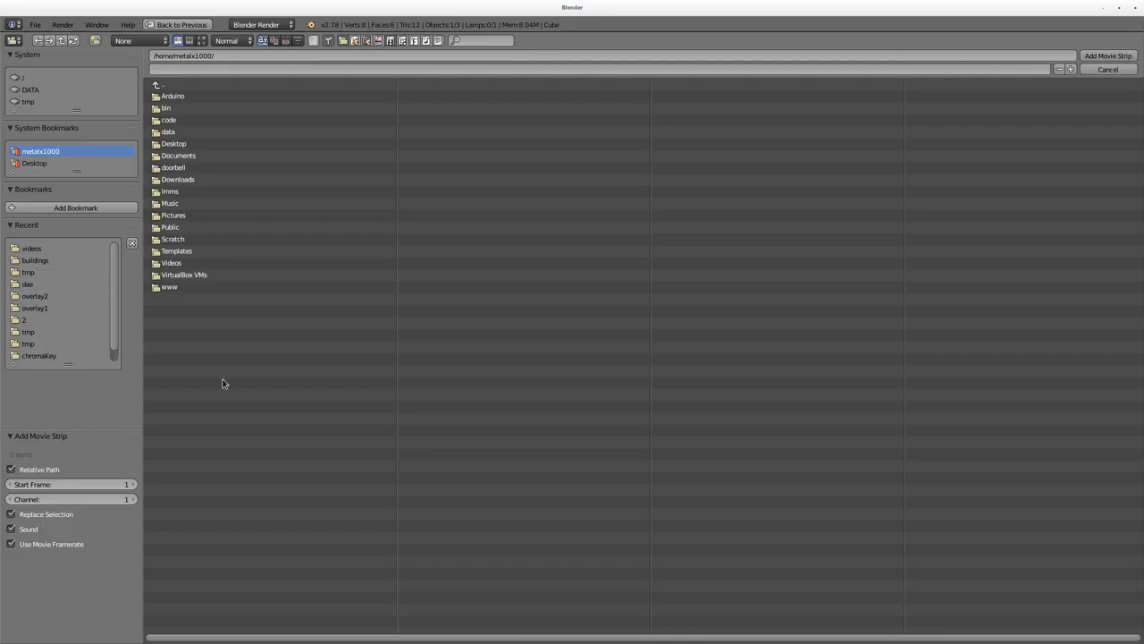
click(34, 249)
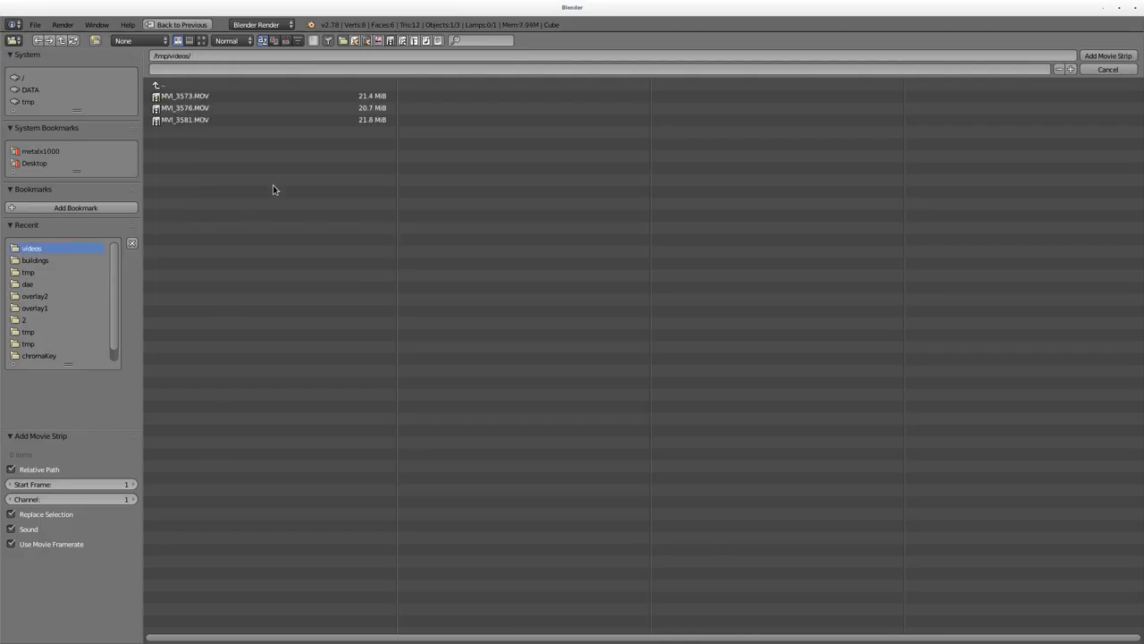
click(202, 40)
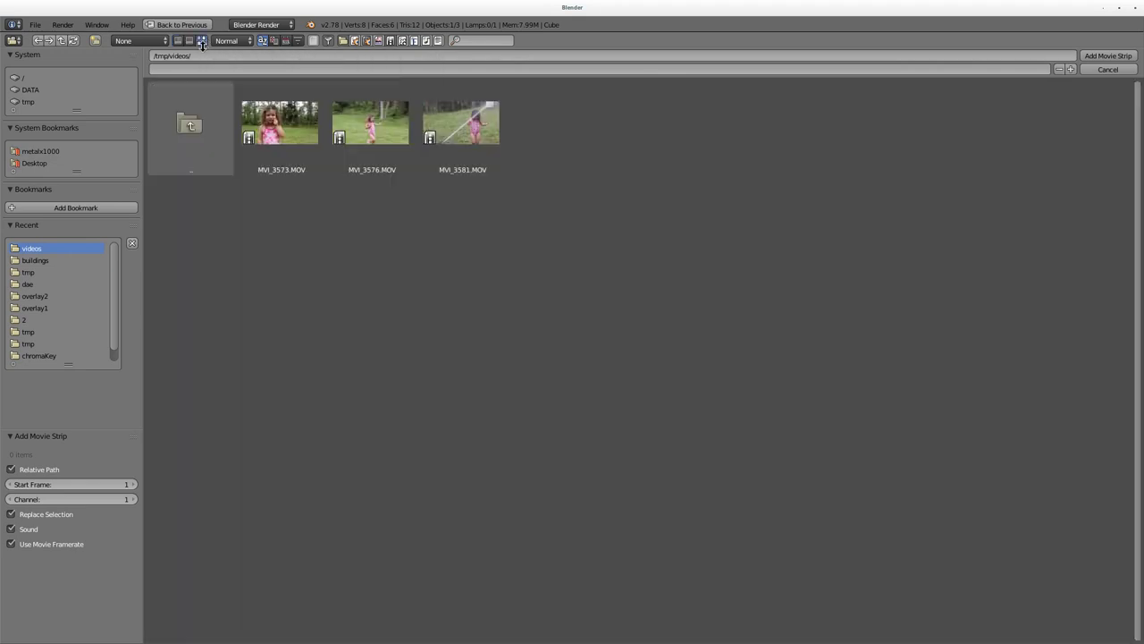
click(279, 125)
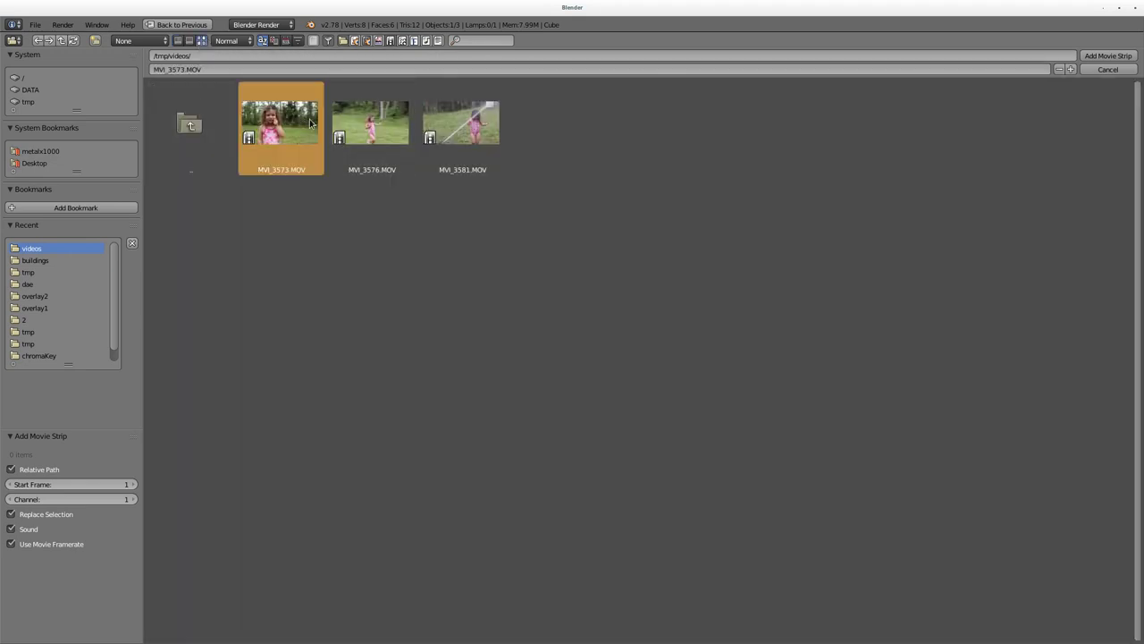
shift+click(456, 134)
shift+click(393, 129)
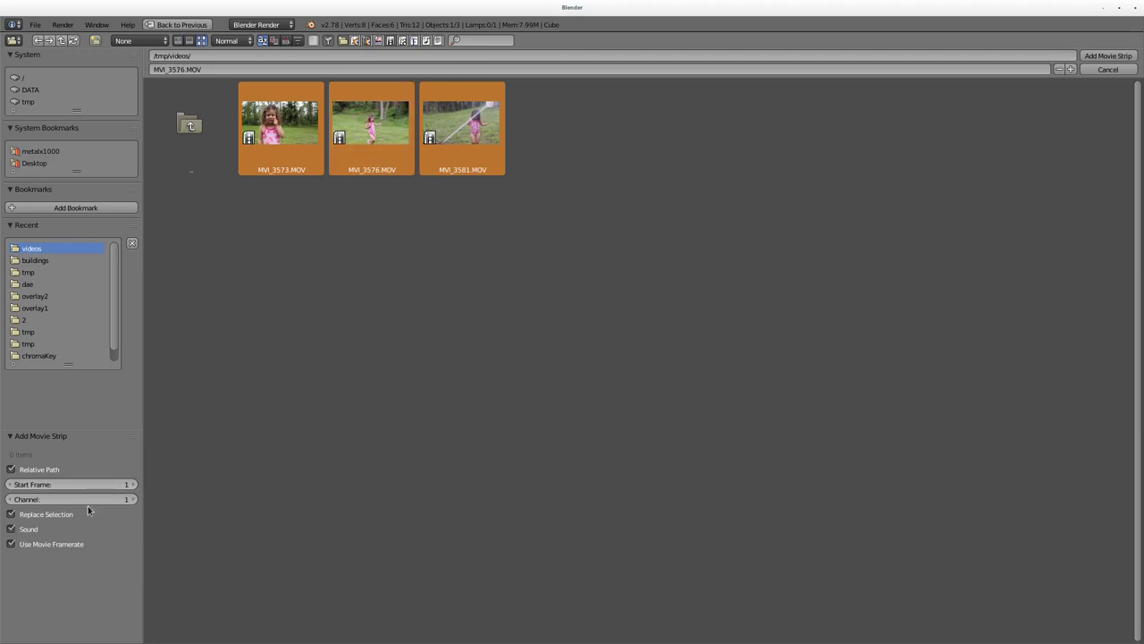
click(35, 530)
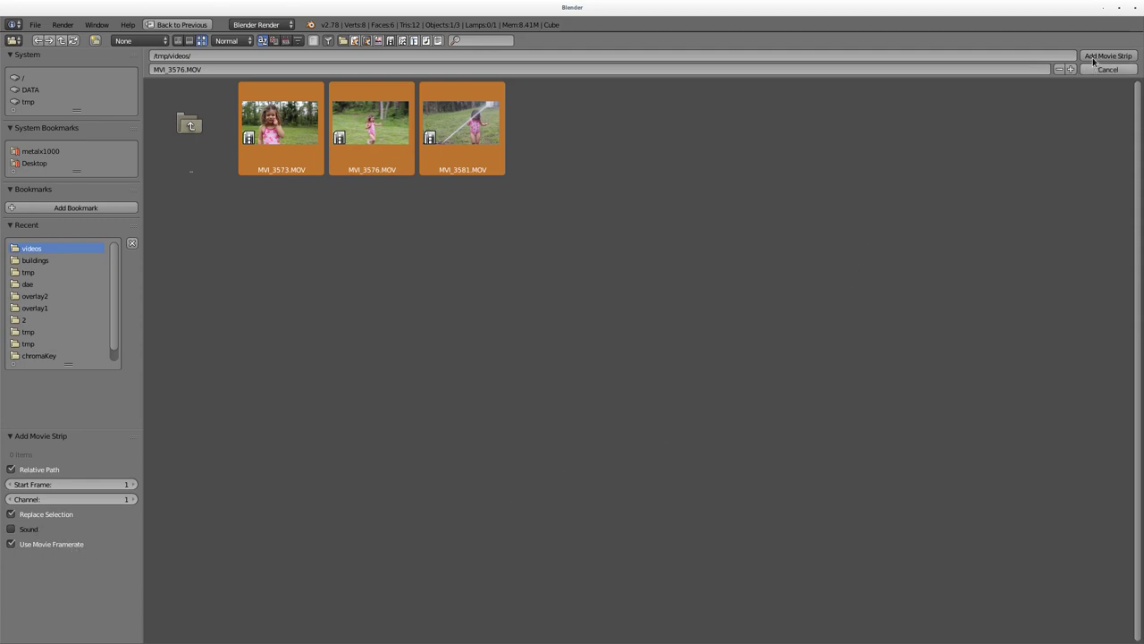
key(Return)
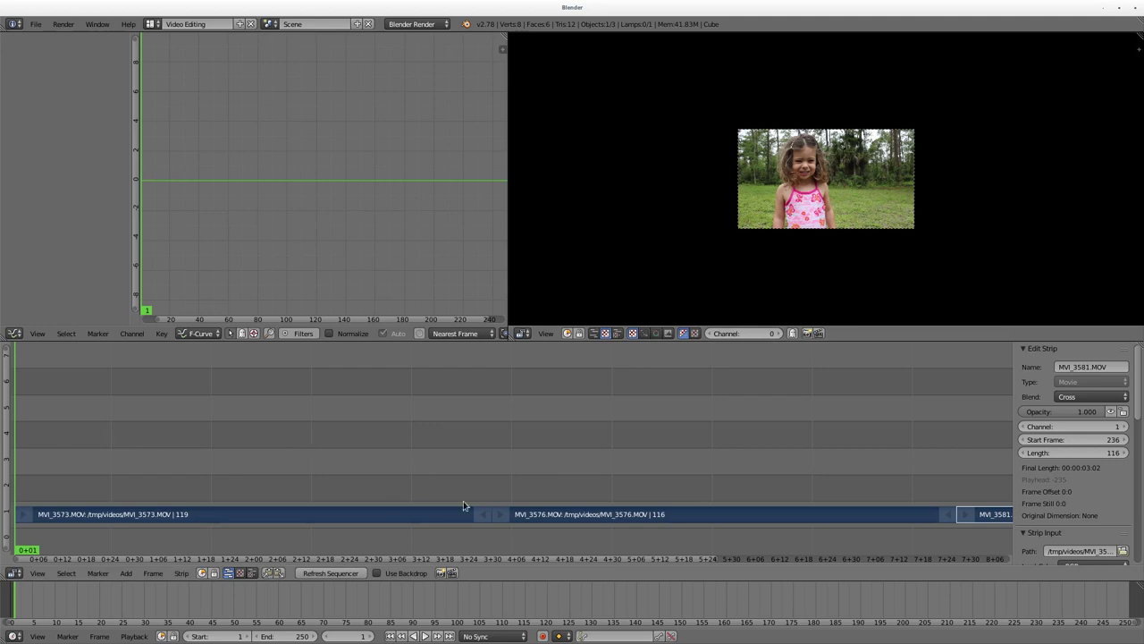
- Move MVI_3573 to channel 2, MVI_3576 to frame 111, and MVI_3581 to channel 2 at frame 217
right_click(309, 514)
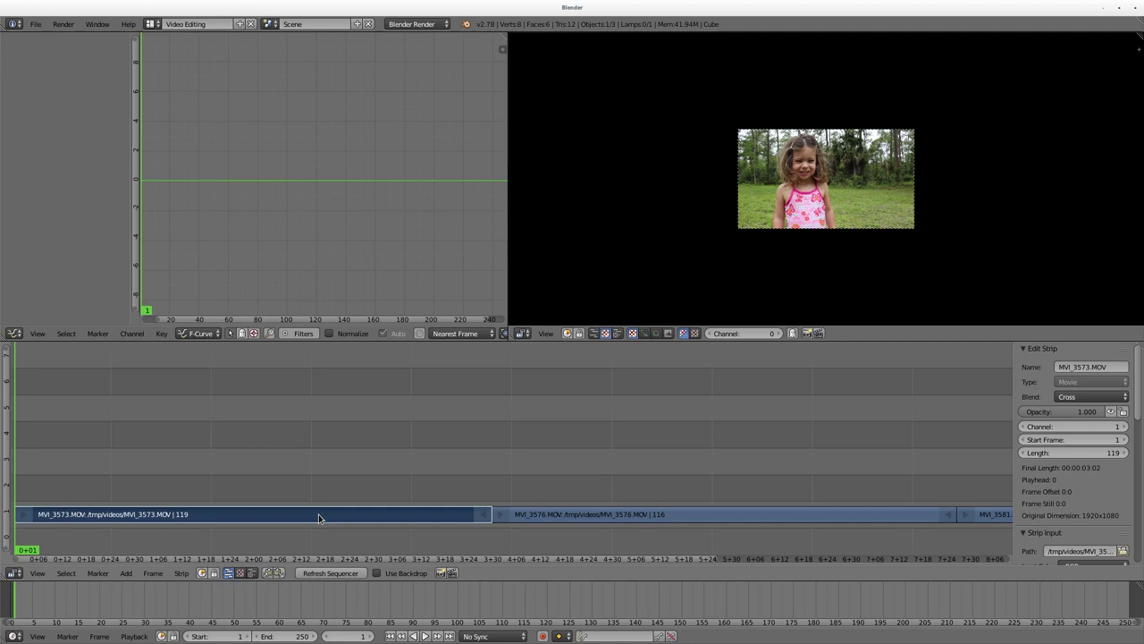
key(g)
click(319, 491)
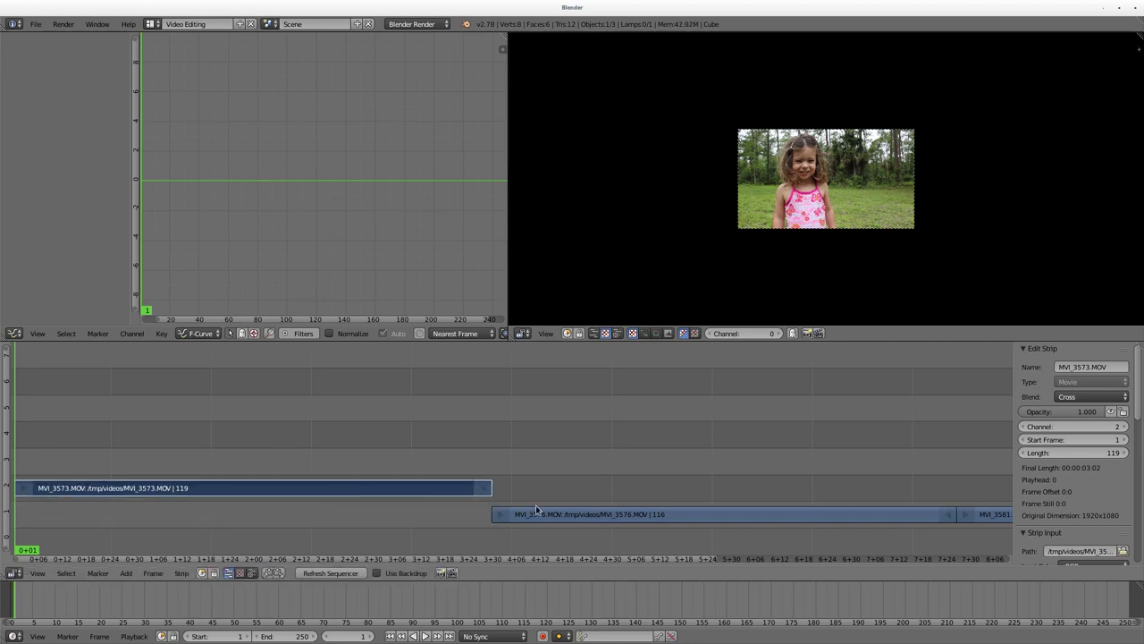
right_click(573, 514)
key(g)
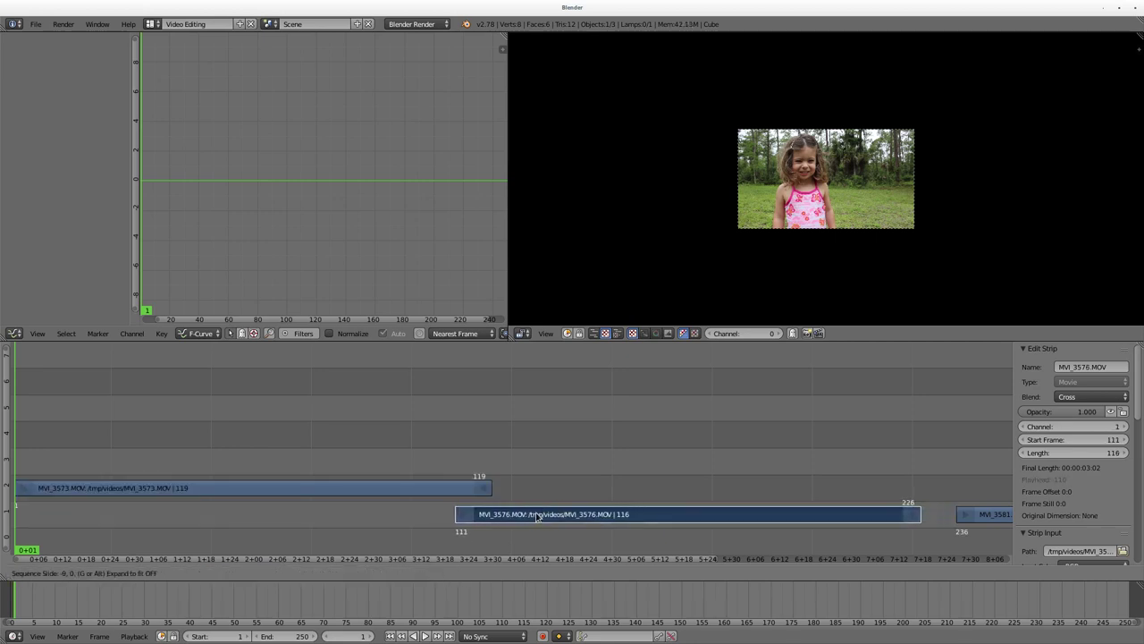
click(528, 516)
right_click(985, 503)
key(g)
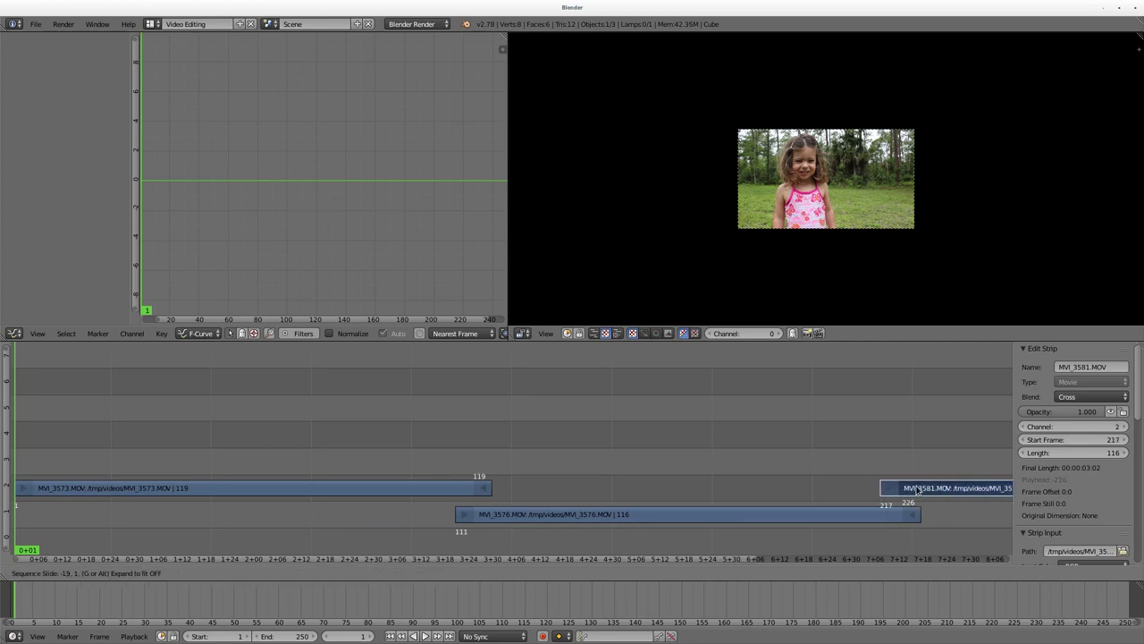
click(911, 478)
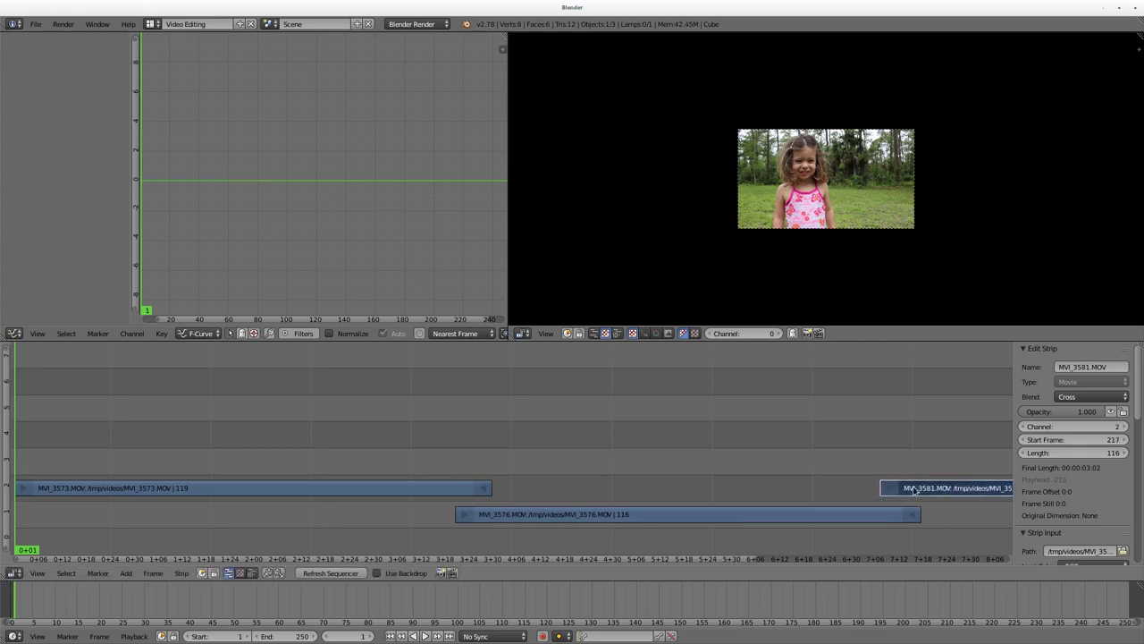
right_click(271, 491)
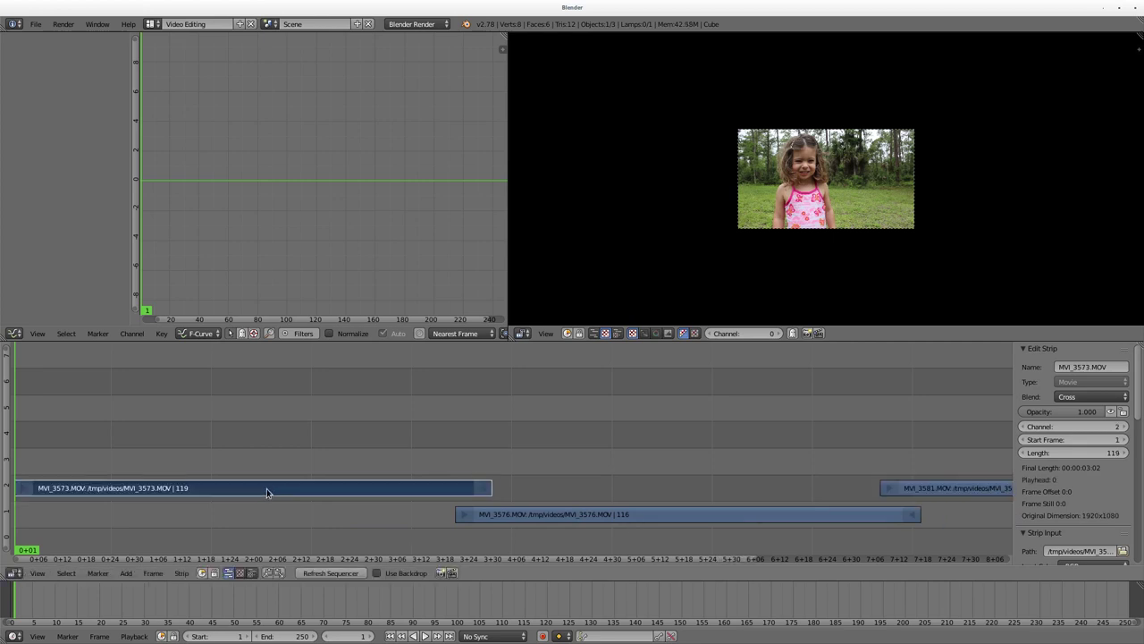
scroll(1077, 476, down, 12)
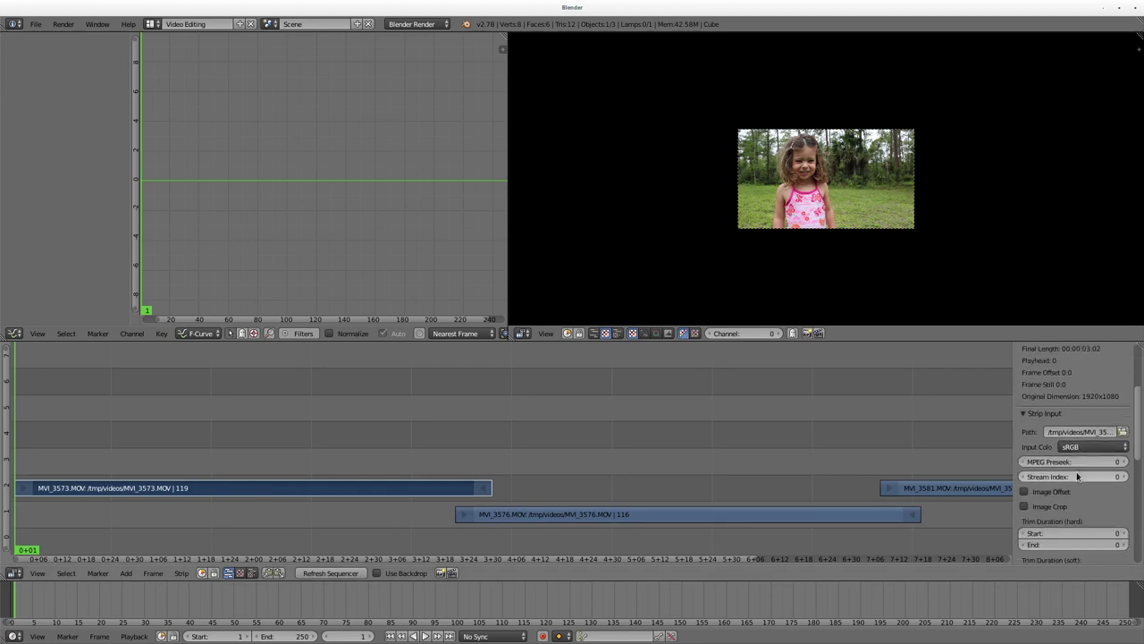
scroll(1077, 477, up, 12)
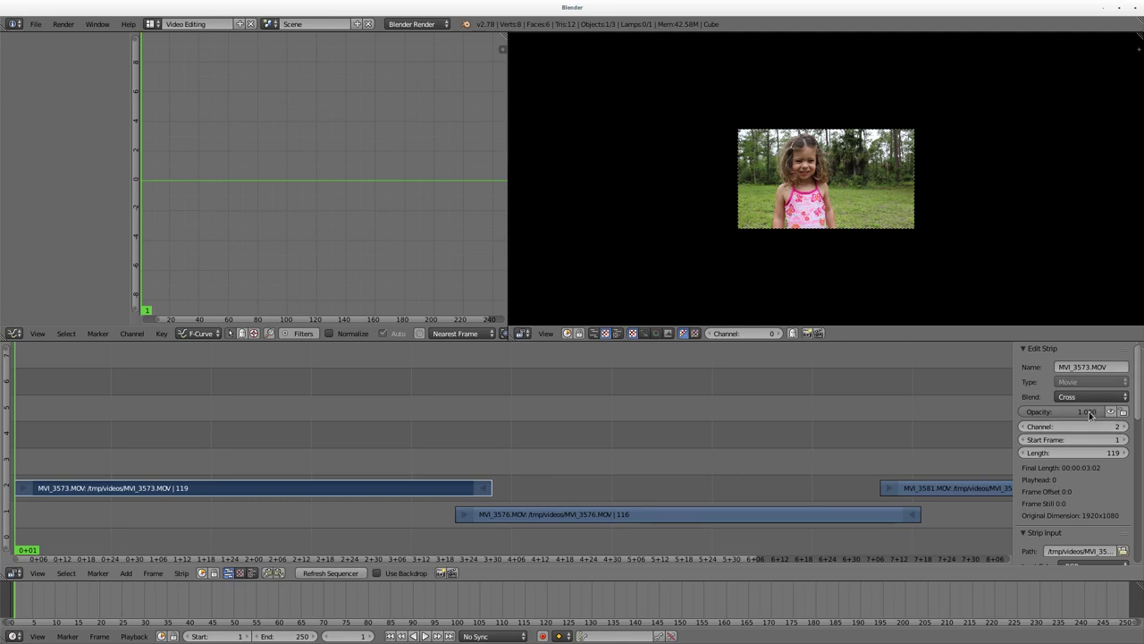
drag(1090, 412, 1060, 413)
key(BackSpace)
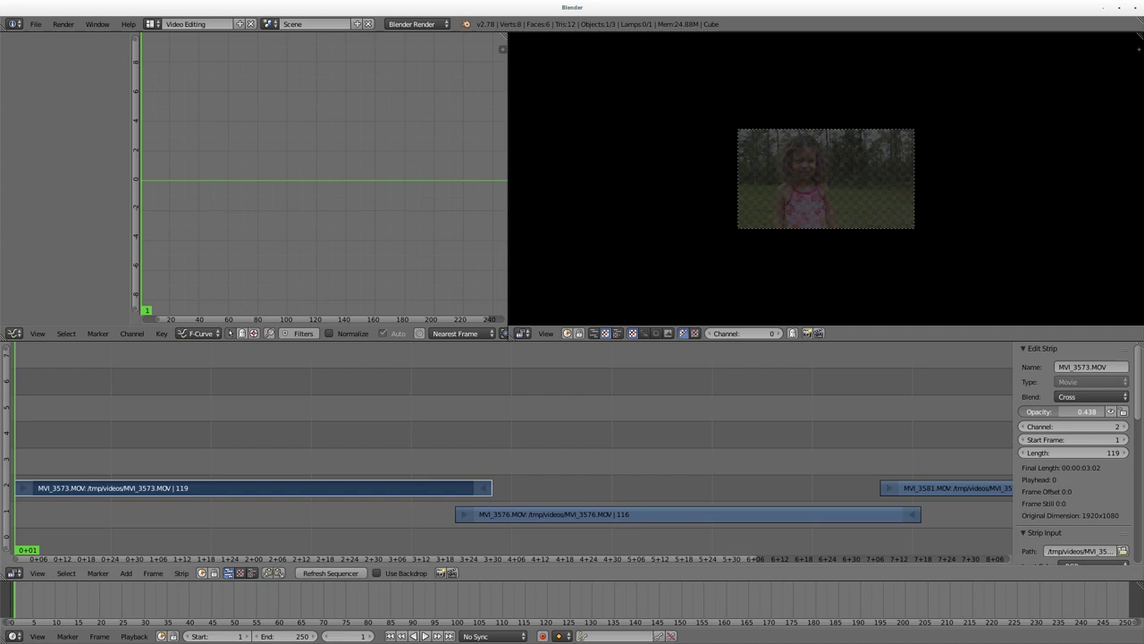
click(1077, 412)
text(1)
key(Return)
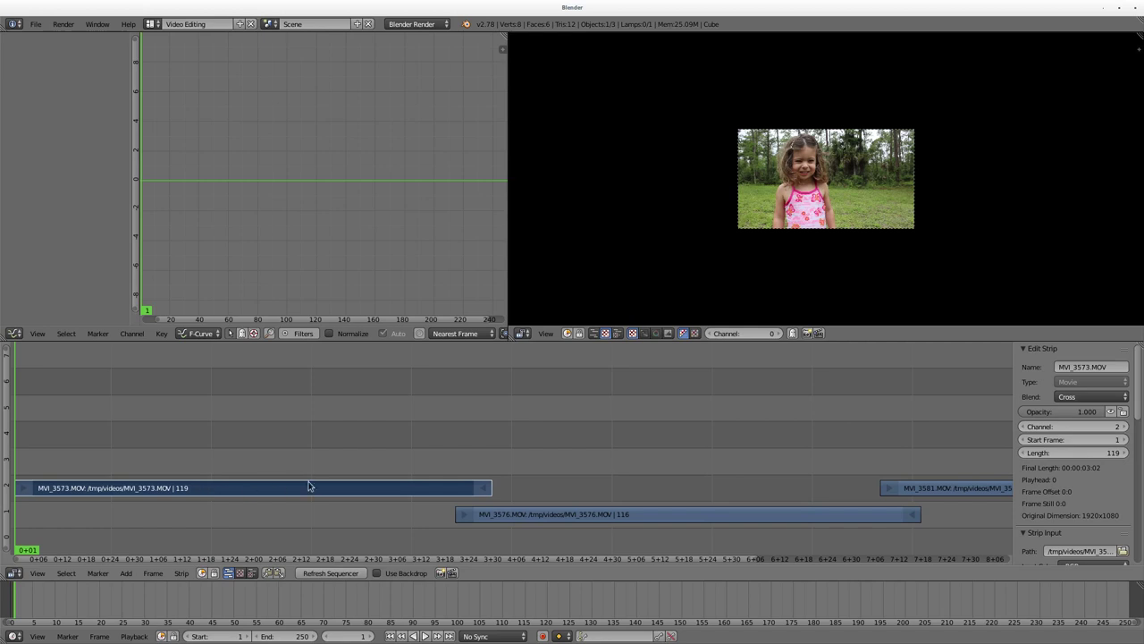
- Keyframe MVI_3573's opacity at frame 12
right_click(478, 488)
click(60, 466)
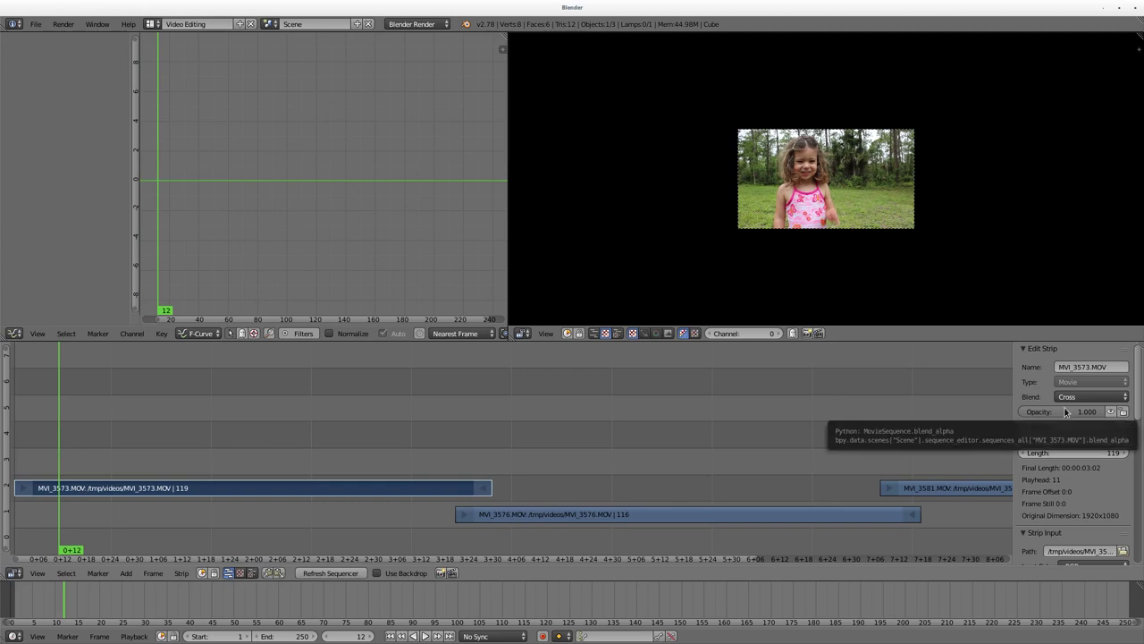
key(i)
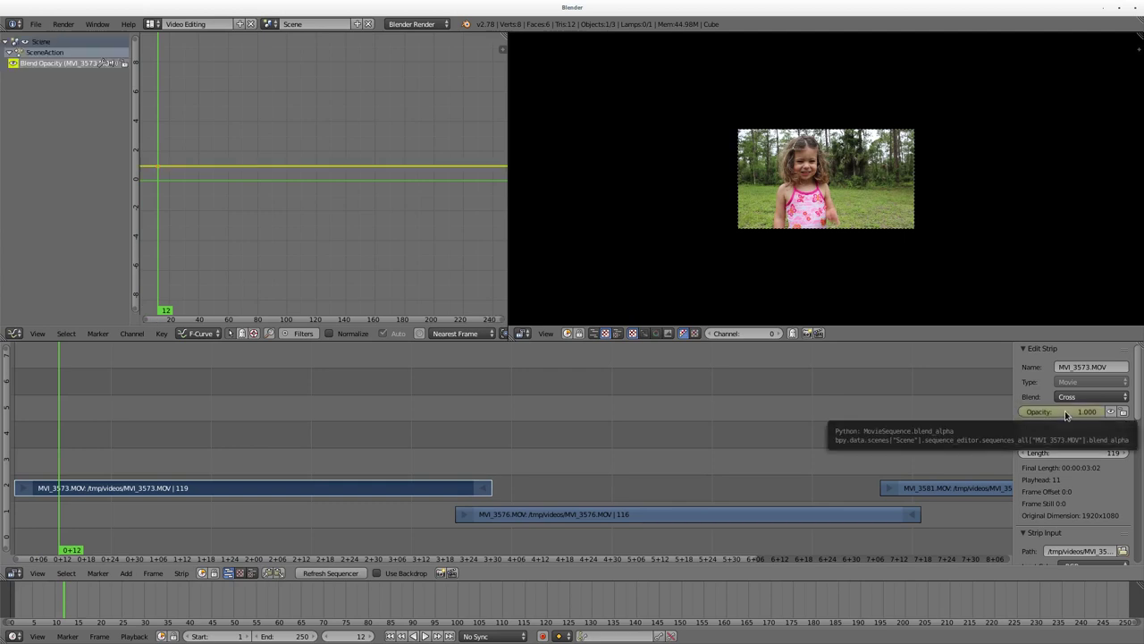
- Keyframe MVI_3581's opacity at frames 226 and 323
click(454, 473)
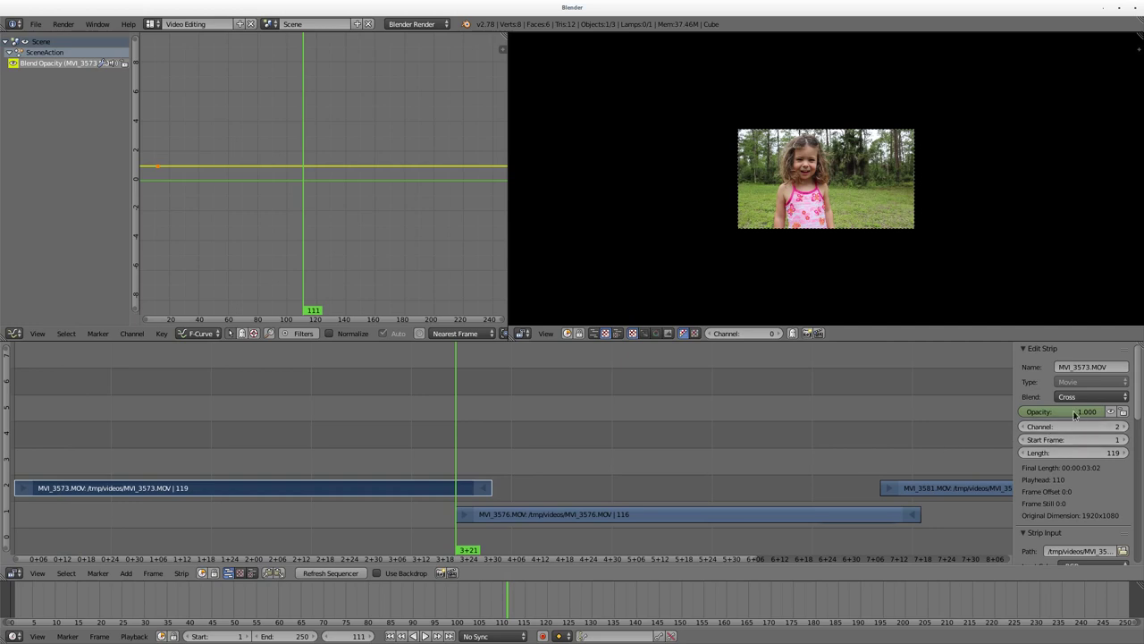
right_click(947, 492)
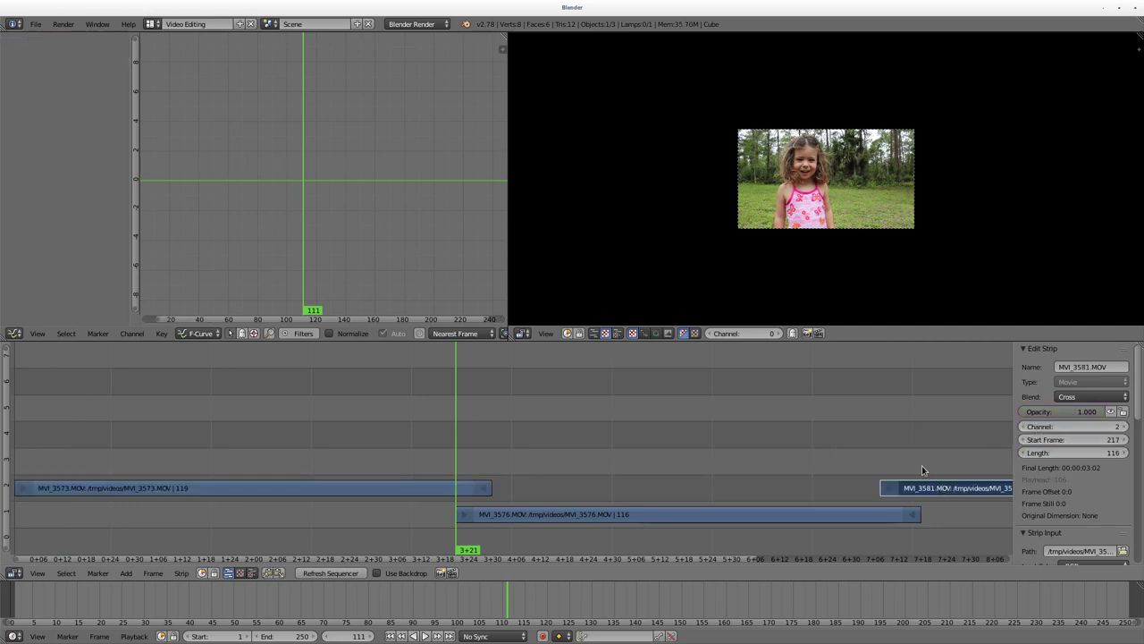
click(918, 465)
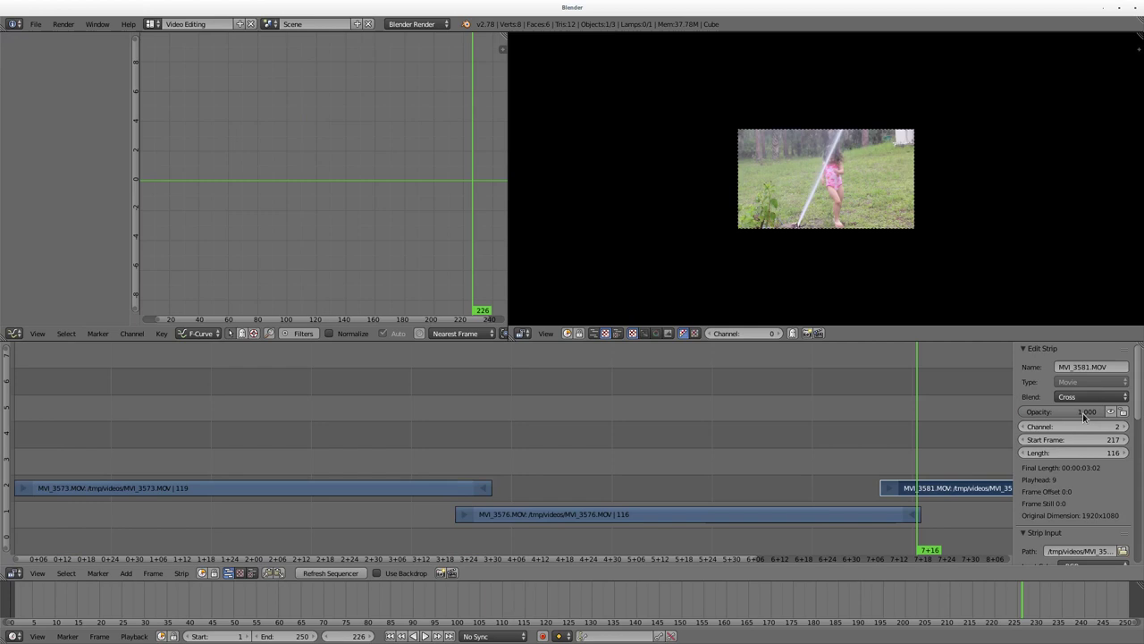
key(i)
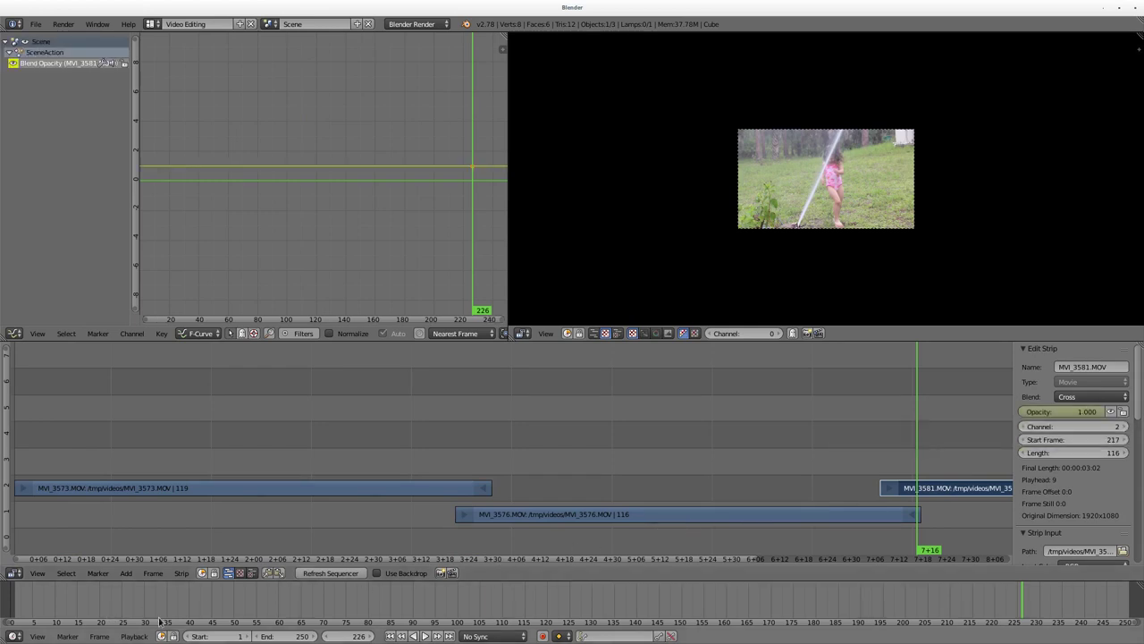
ctrl+scroll(295, 558, down, 3)
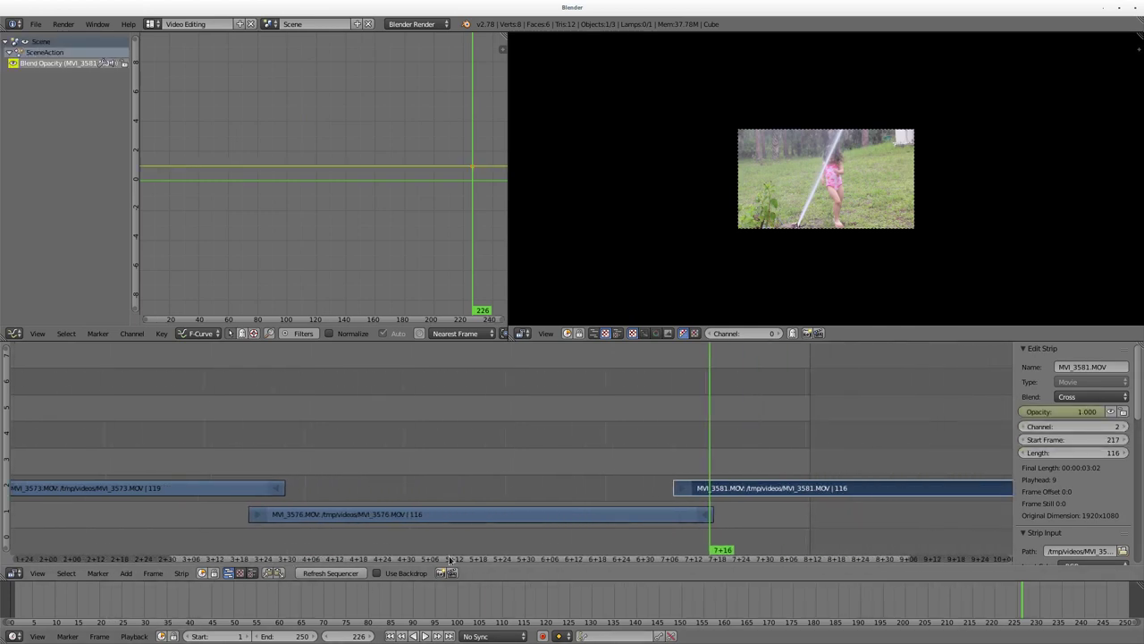
ctrl+scroll(451, 559, down, 4)
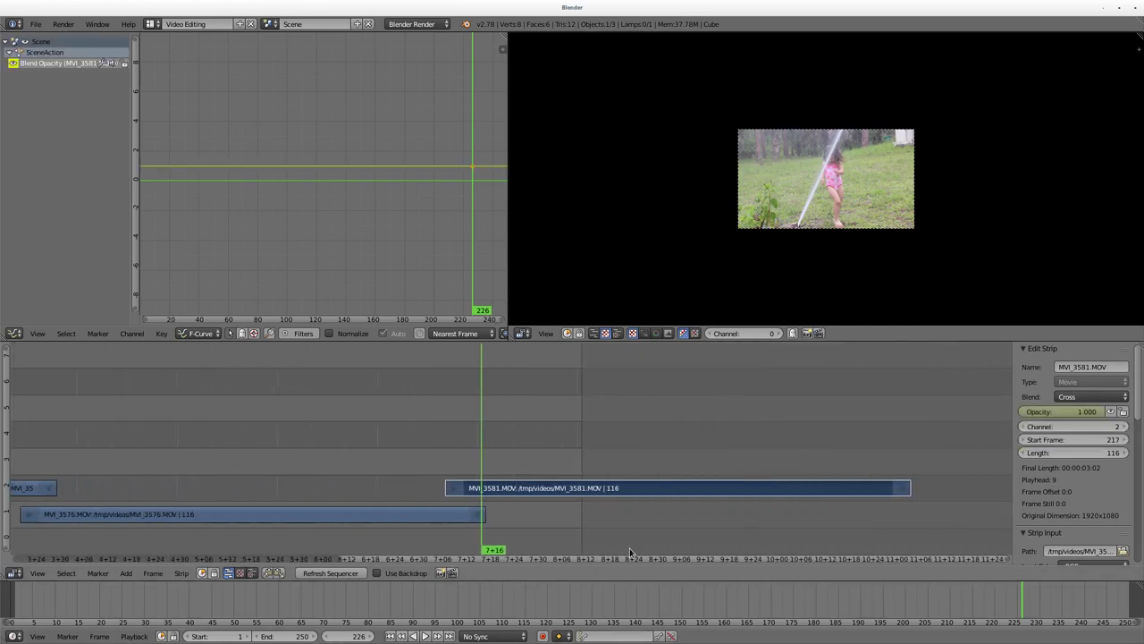
click(796, 461)
click(816, 466)
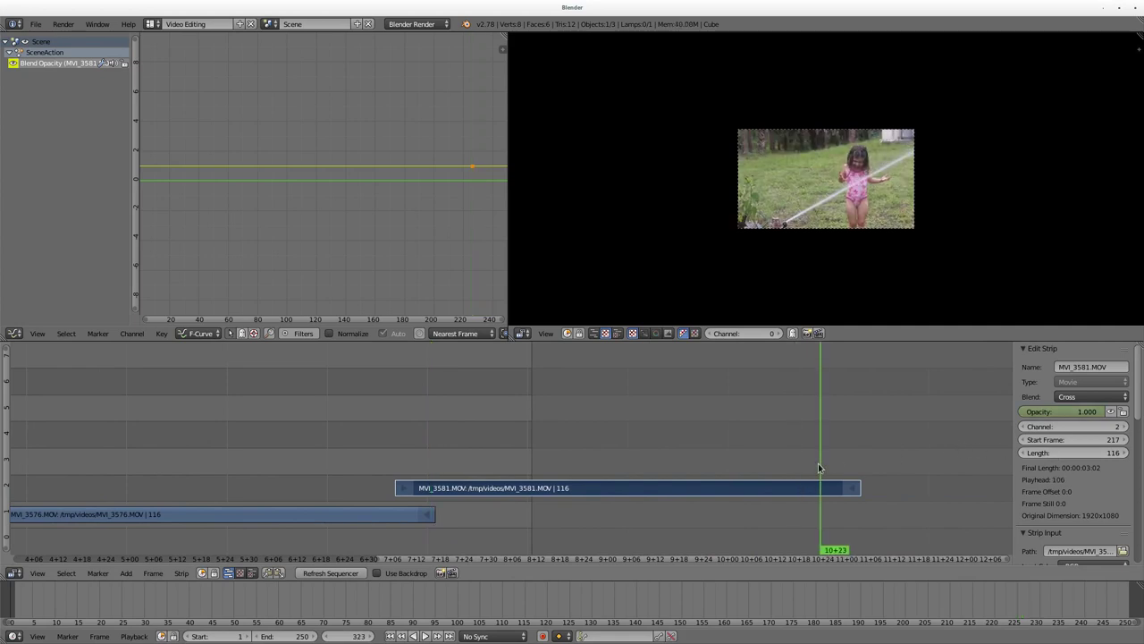
key(i)
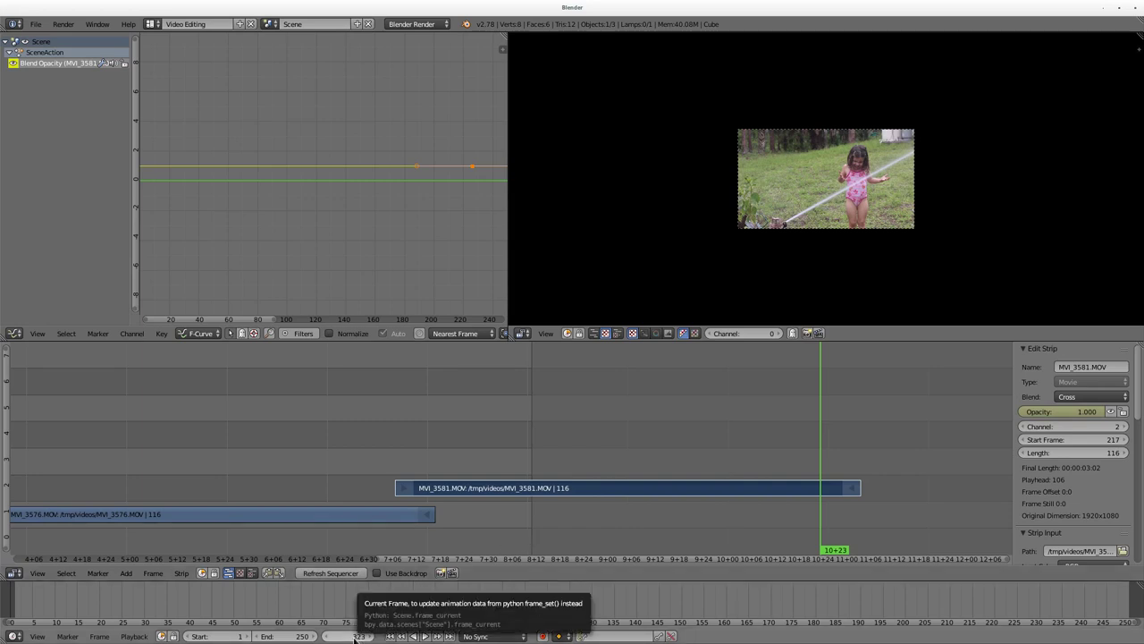
- Set the scene end frame to 323 and play back the sequence with Alt+A
click(305, 636)
text(3)
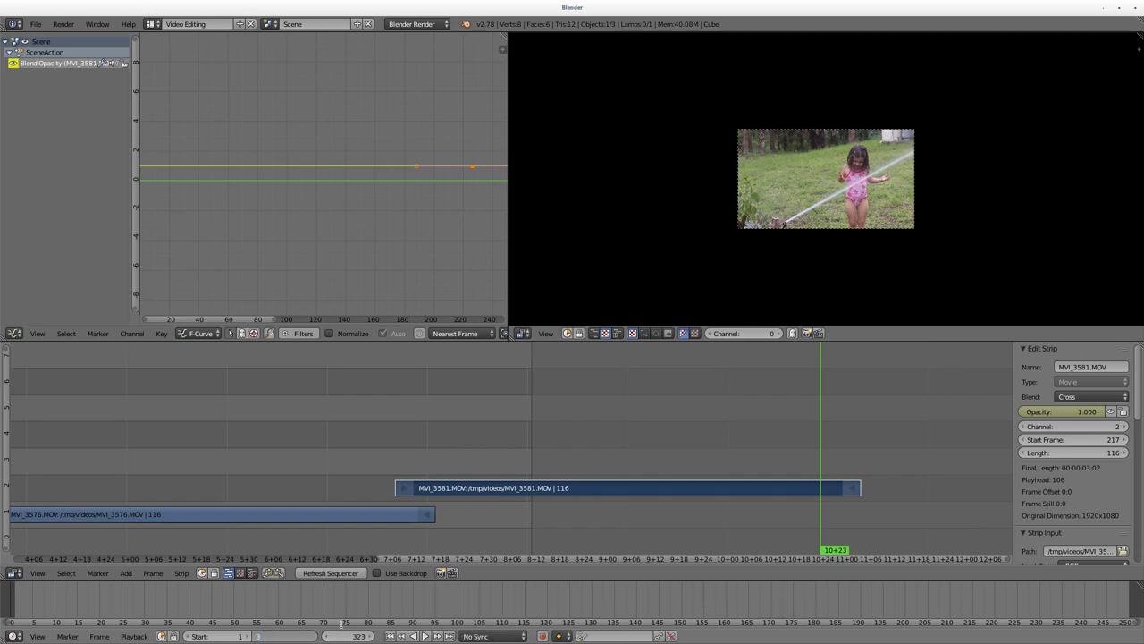
text(23)
key(Return)
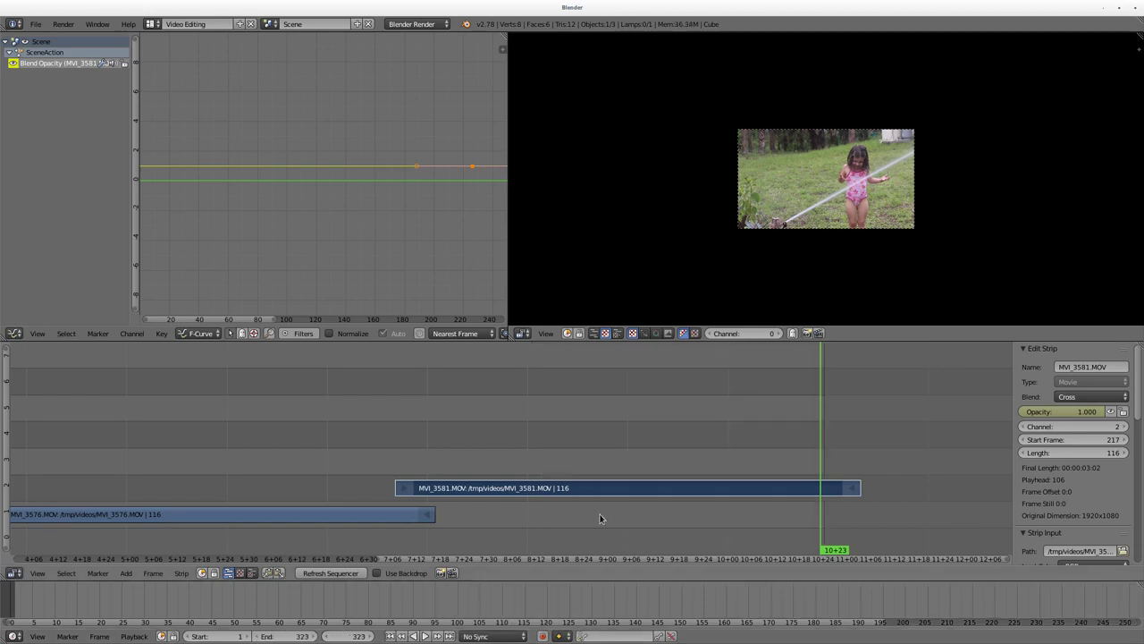
key(alt+a)
key(alt+a)
- Change the end frame to 333 and jump to frame 299 inside MVI_3581
click(269, 636)
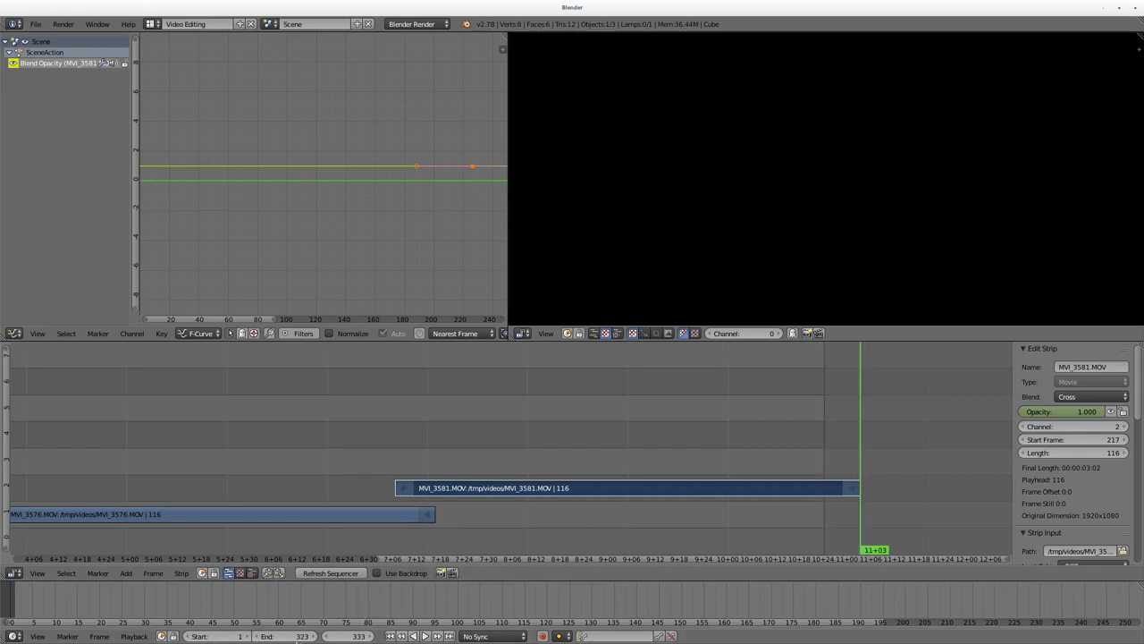
text(333)
key(Return)
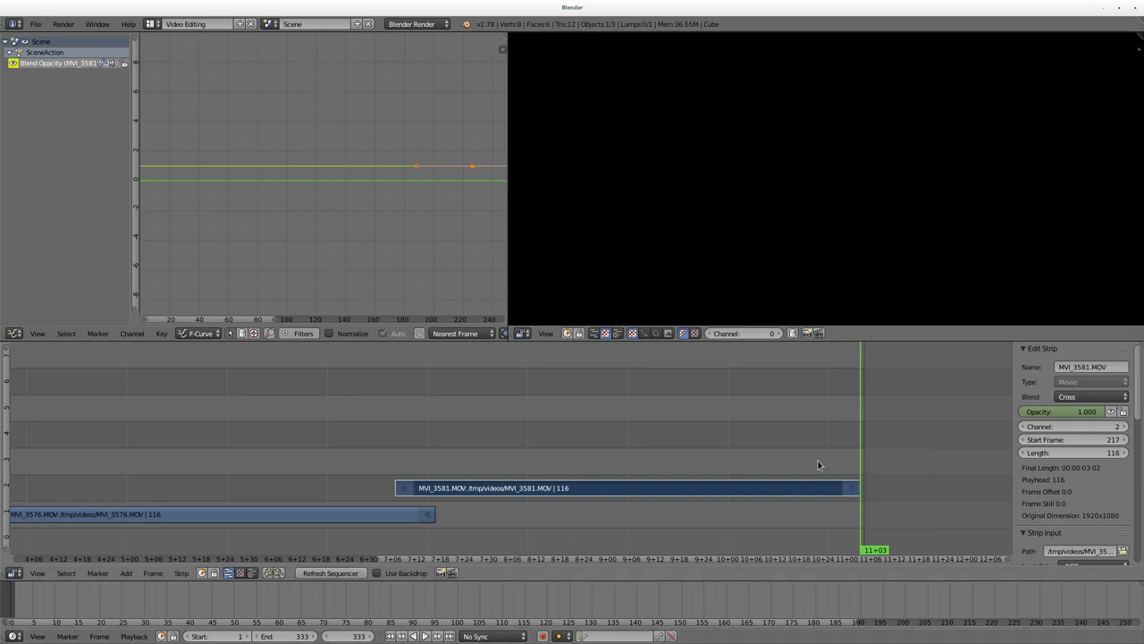
click(722, 463)
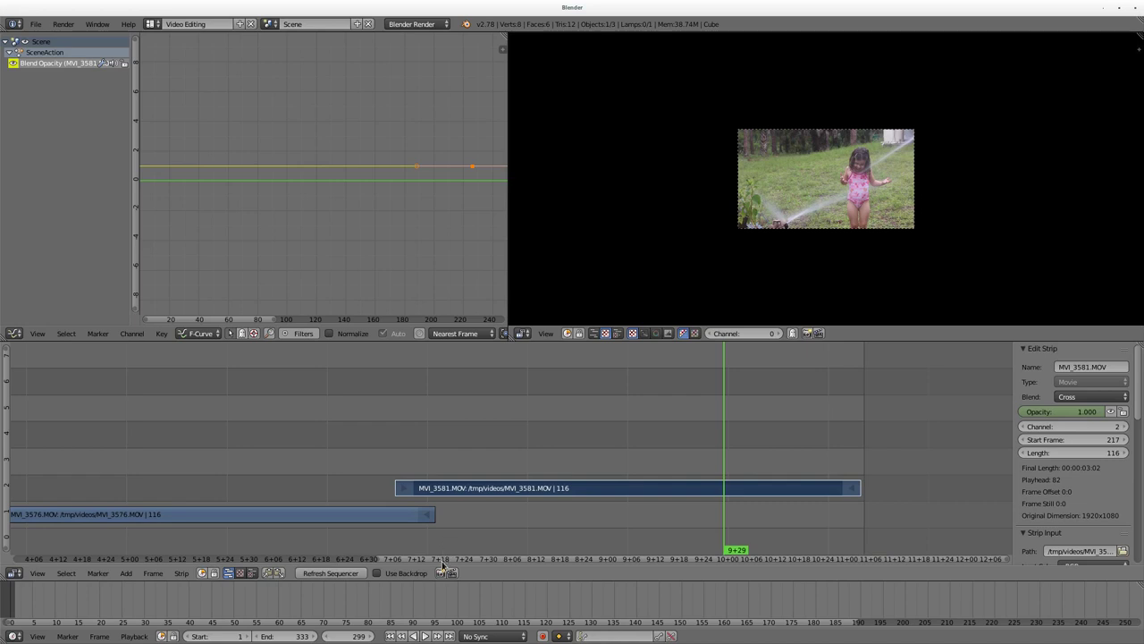
ctrl+scroll(441, 558, left, 5)
ctrl+scroll(293, 568, left, 10)
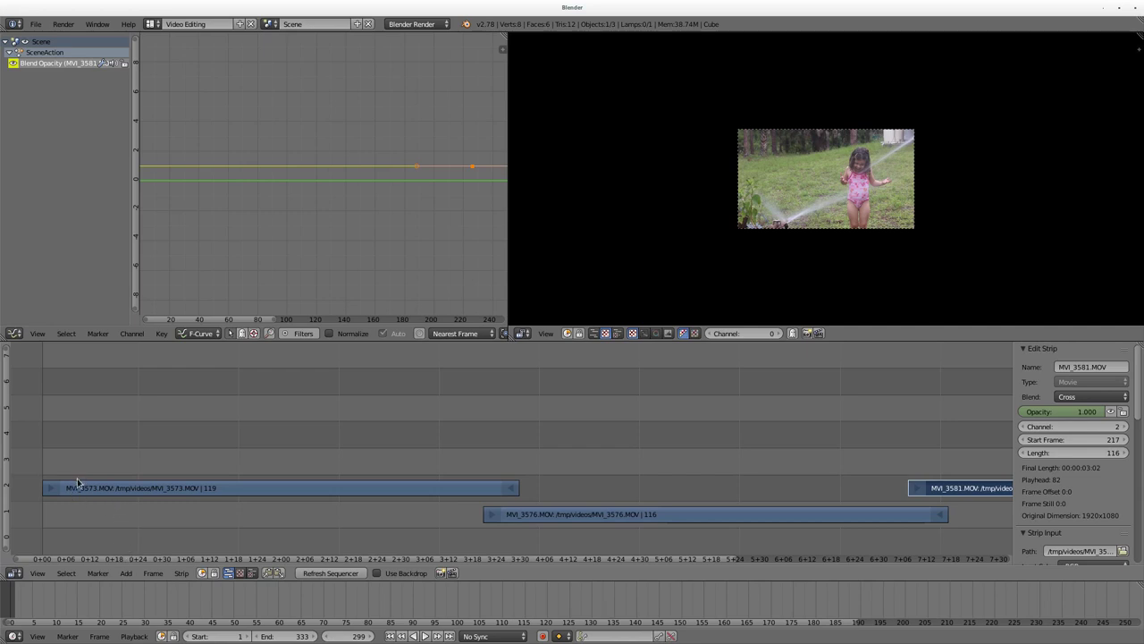
- Key MVI_3573's opacity to 0 at frames 1 and 120, then preview the fade from frame 1
right_click(103, 488)
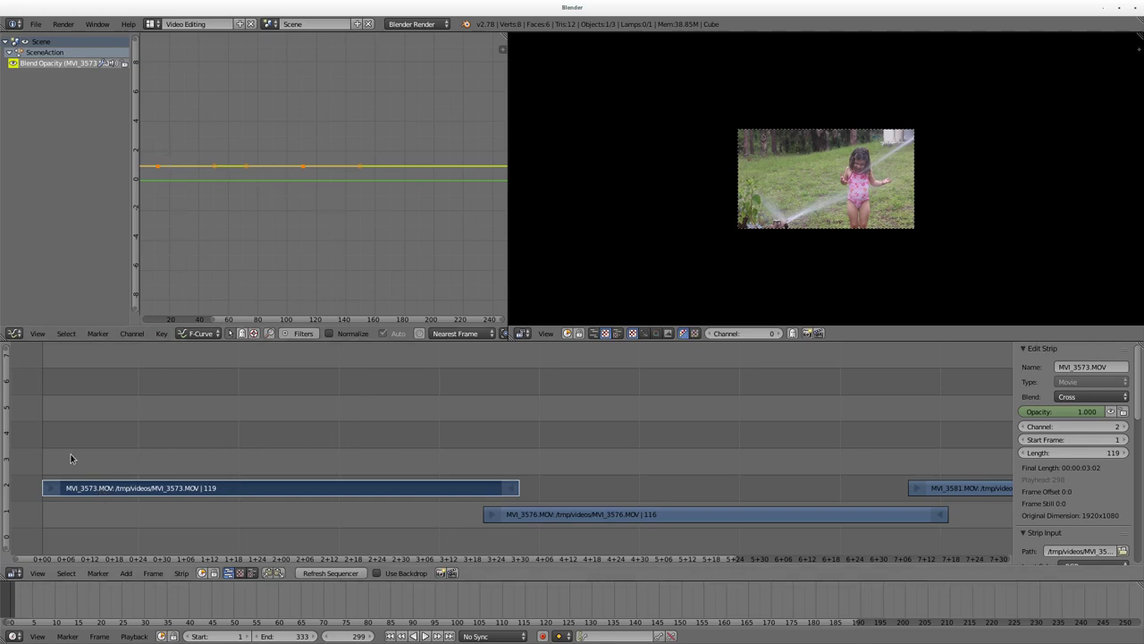
click(43, 460)
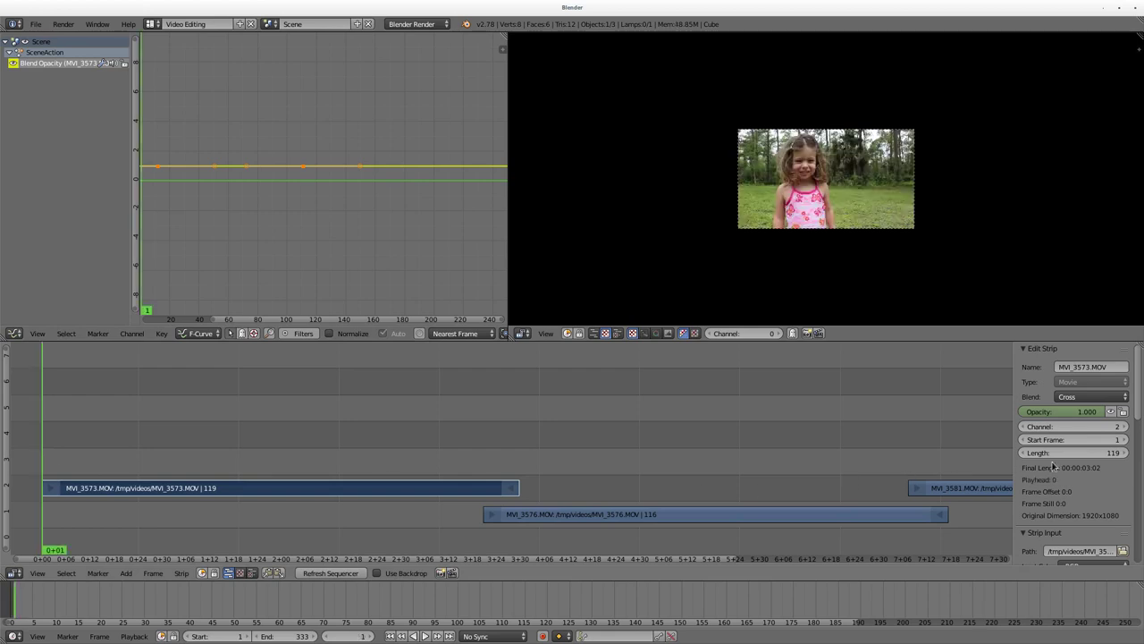
drag(1099, 413, 1037, 412)
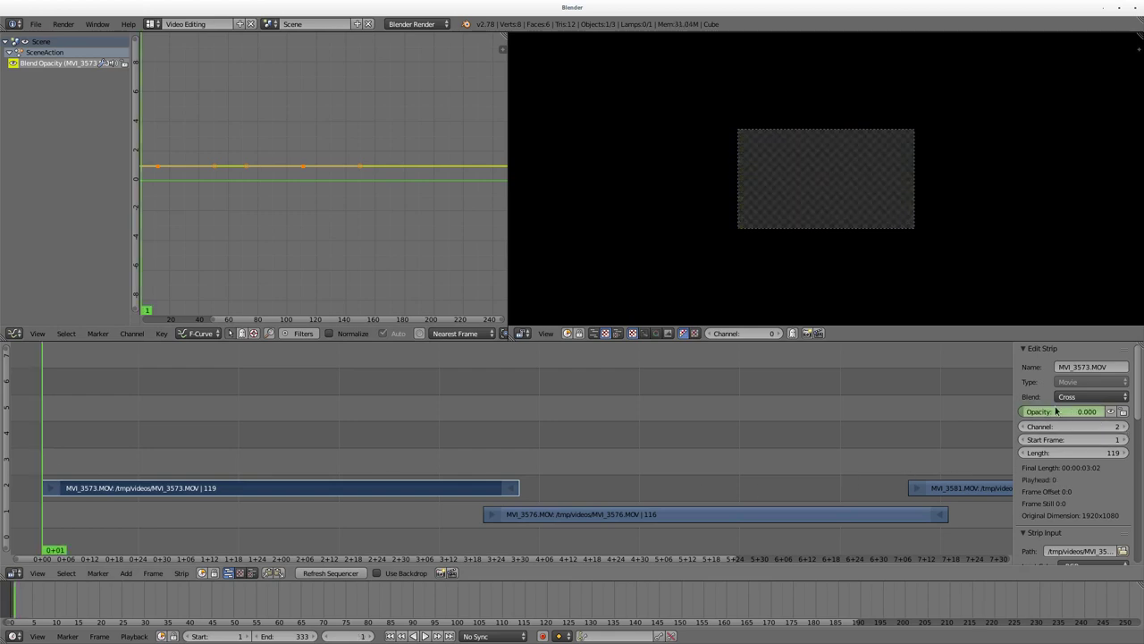
key(i)
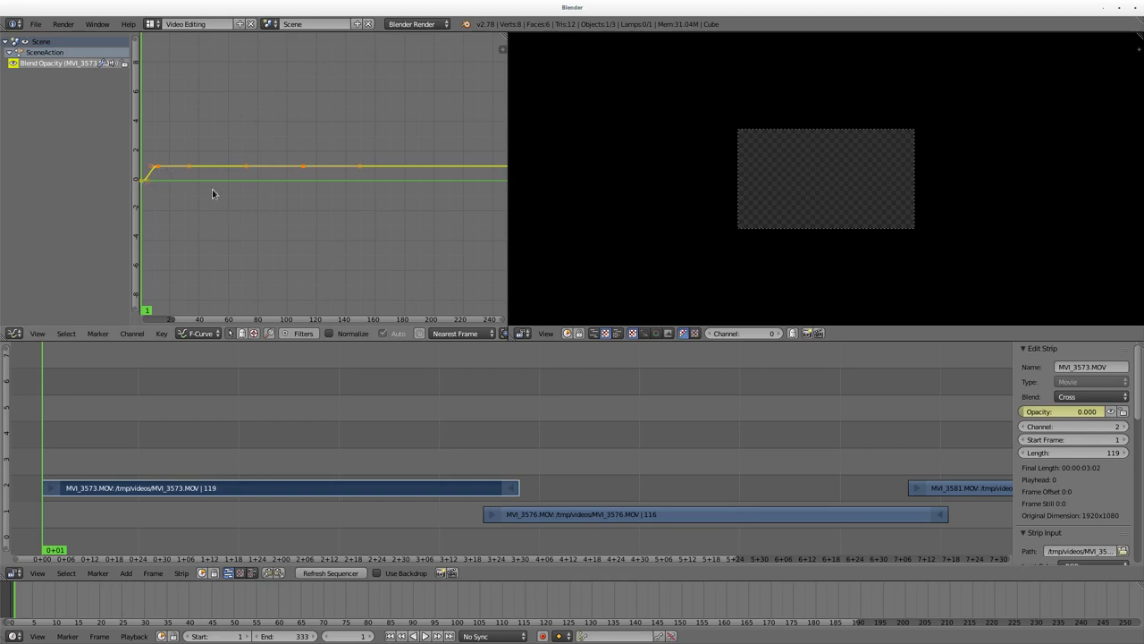
click(517, 469)
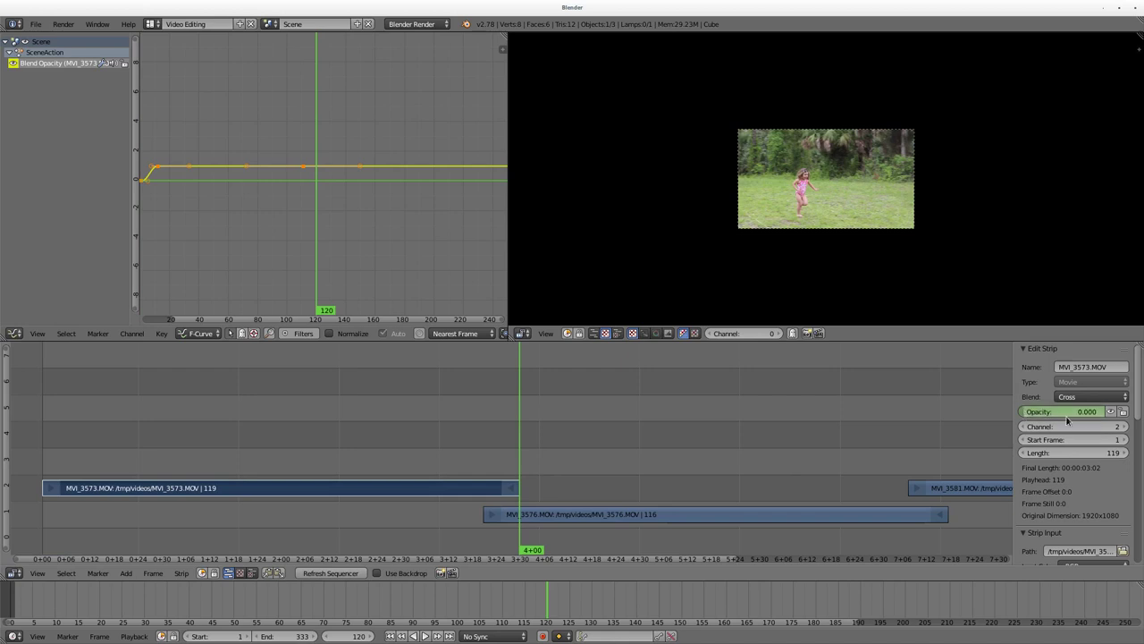
key(i)
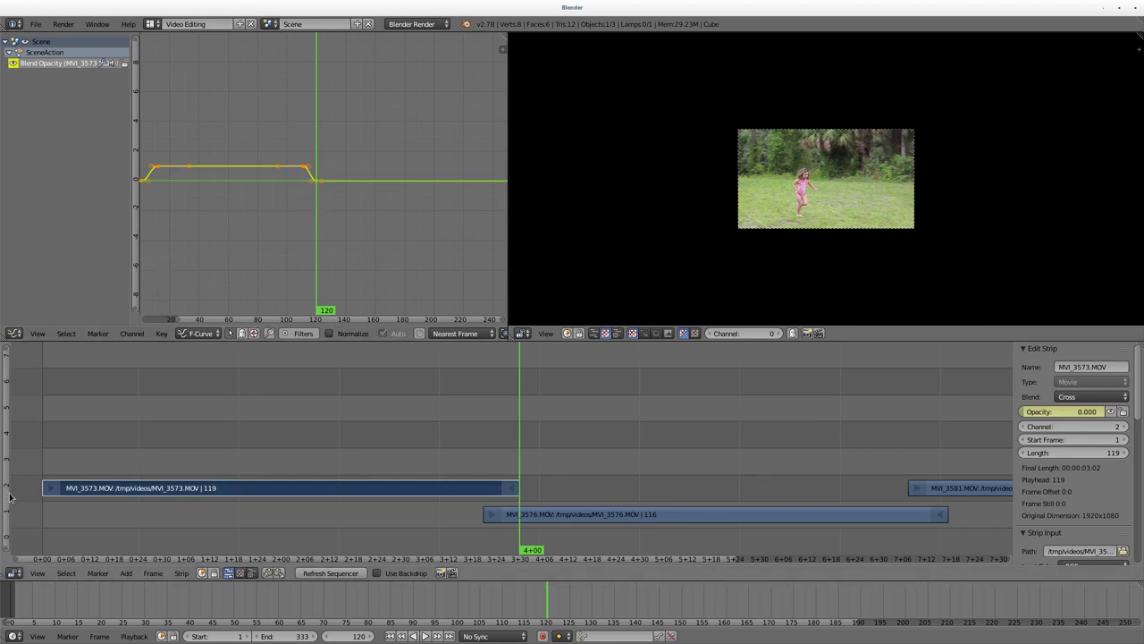
click(43, 469)
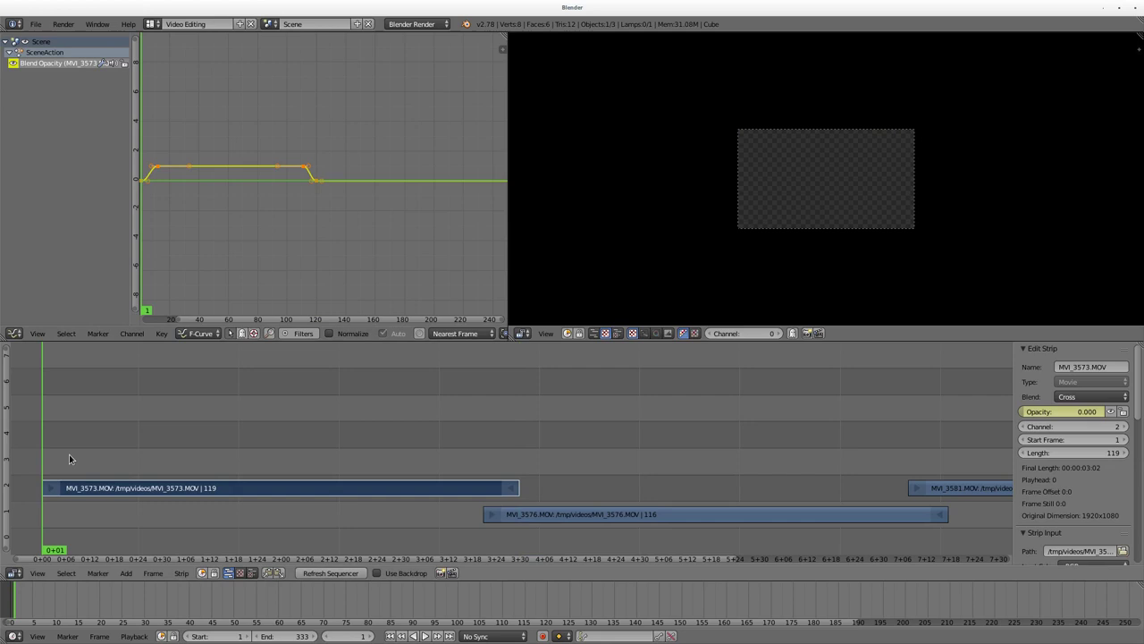
key(alt+a)
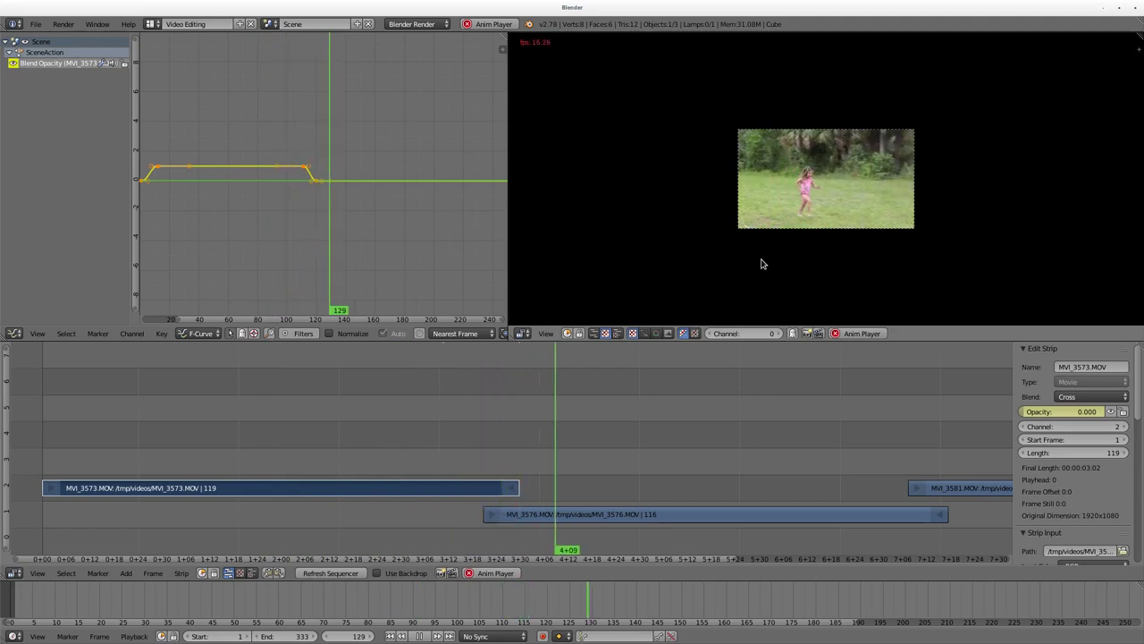
- Stop playback and scroll the timeline to bring MVI_3581 into view
key(space)
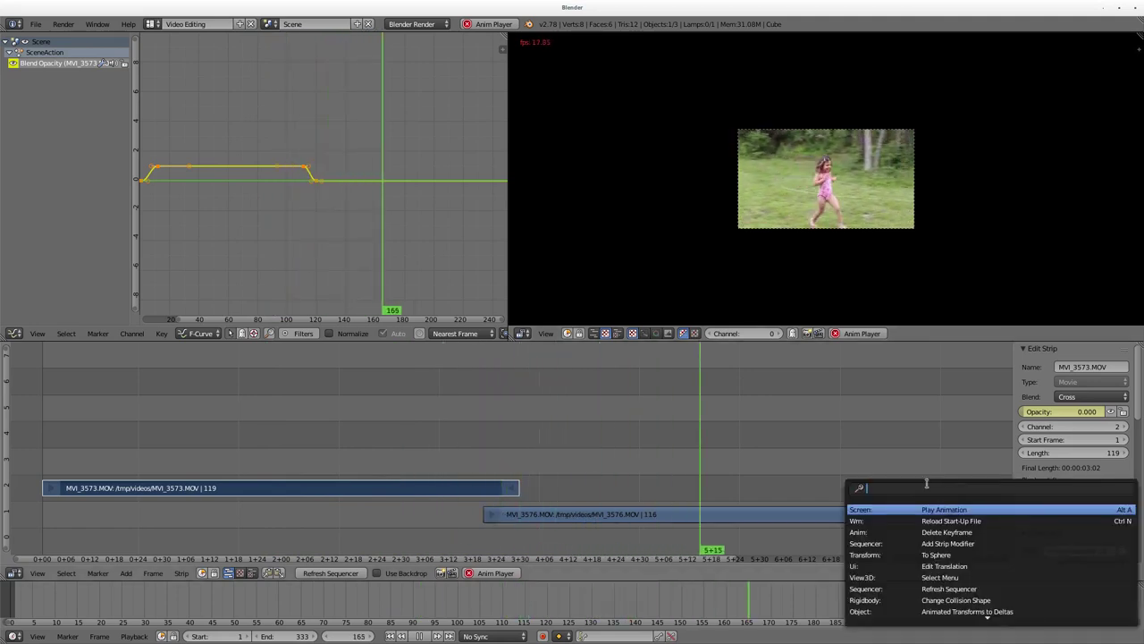
key(Escape)
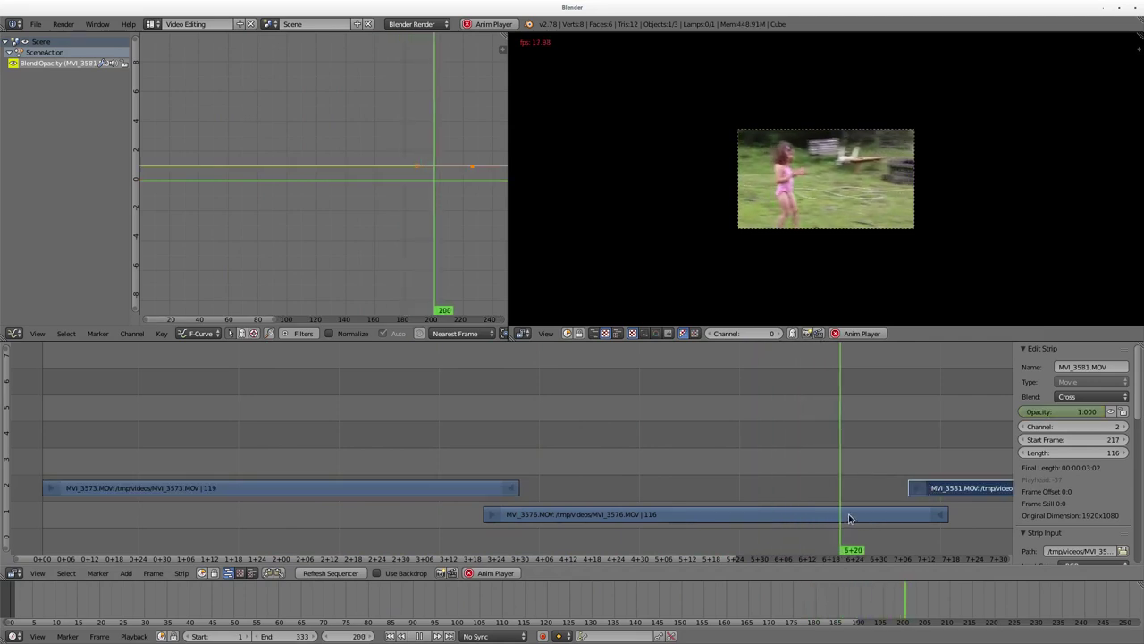
key(Escape)
drag(621, 561, 776, 561)
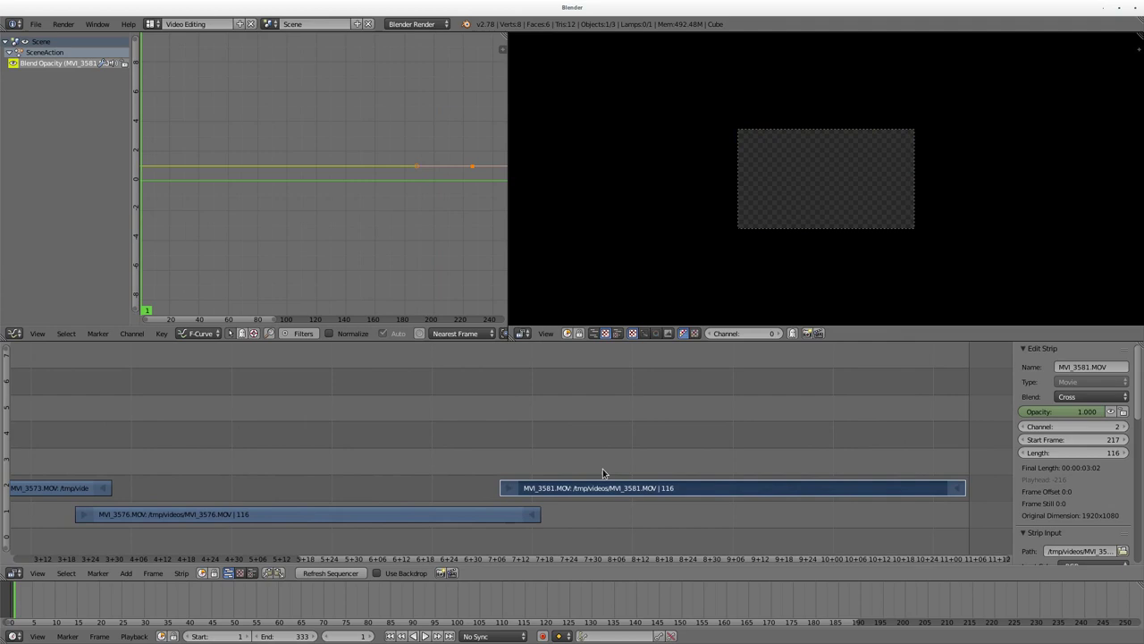
- Key MVI_3581's opacity to 0 at frames 217 and 333
click(500, 472)
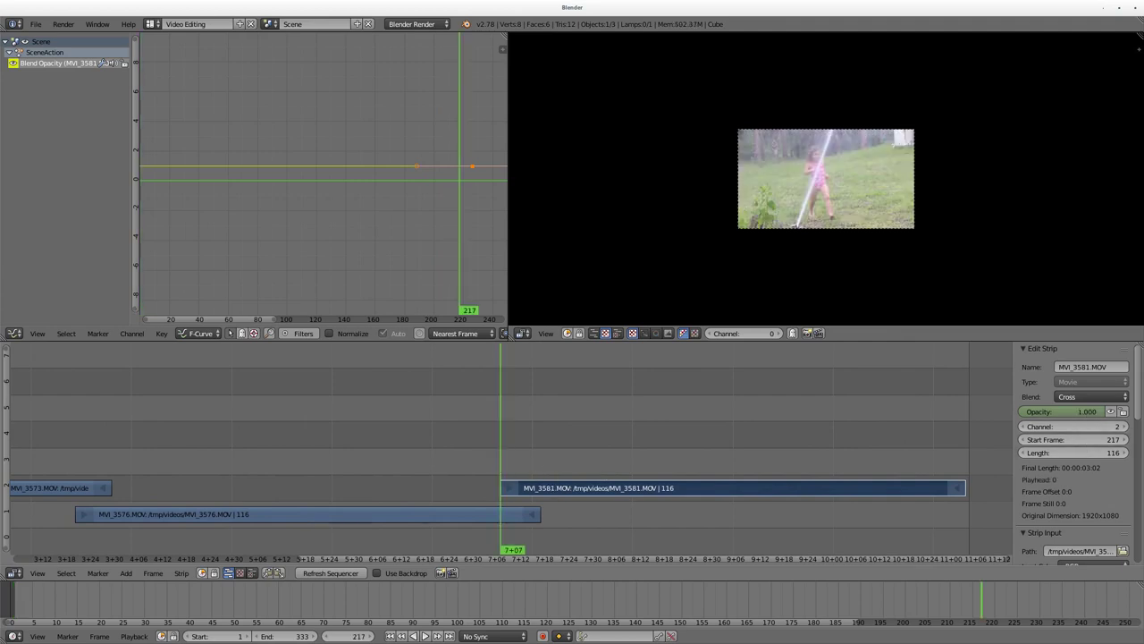
drag(1072, 411, 1002, 414)
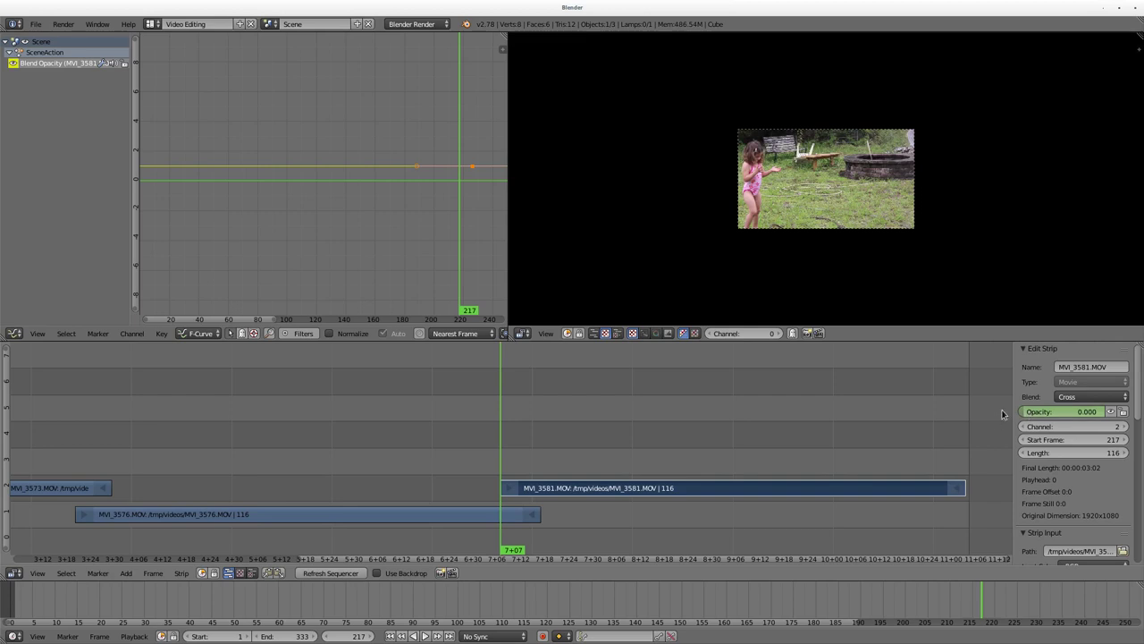
key(i)
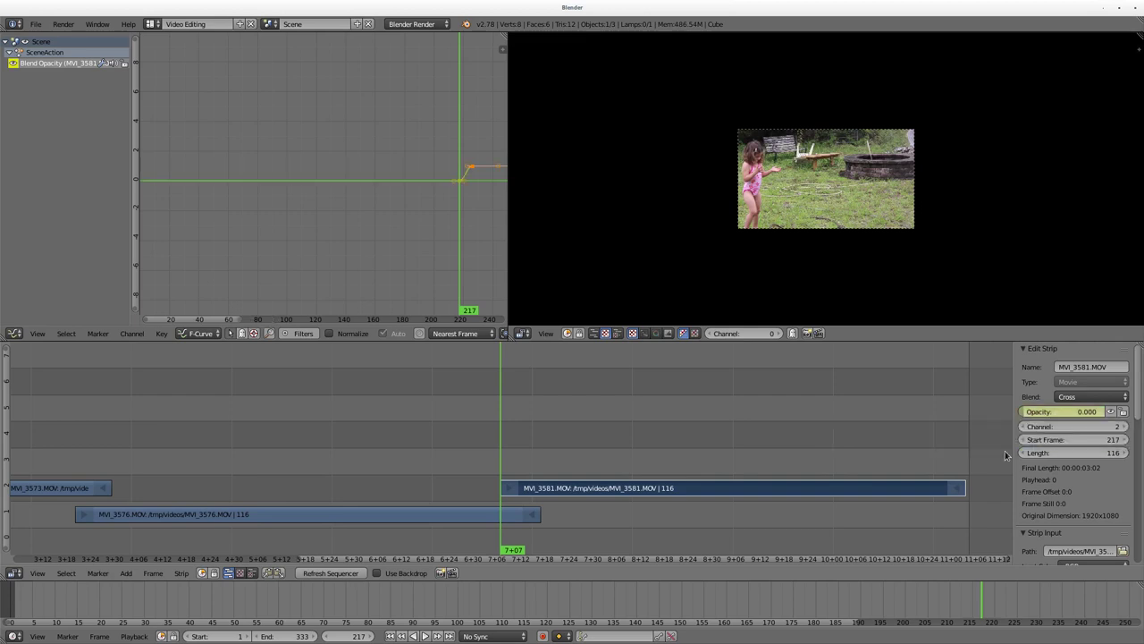
click(963, 474)
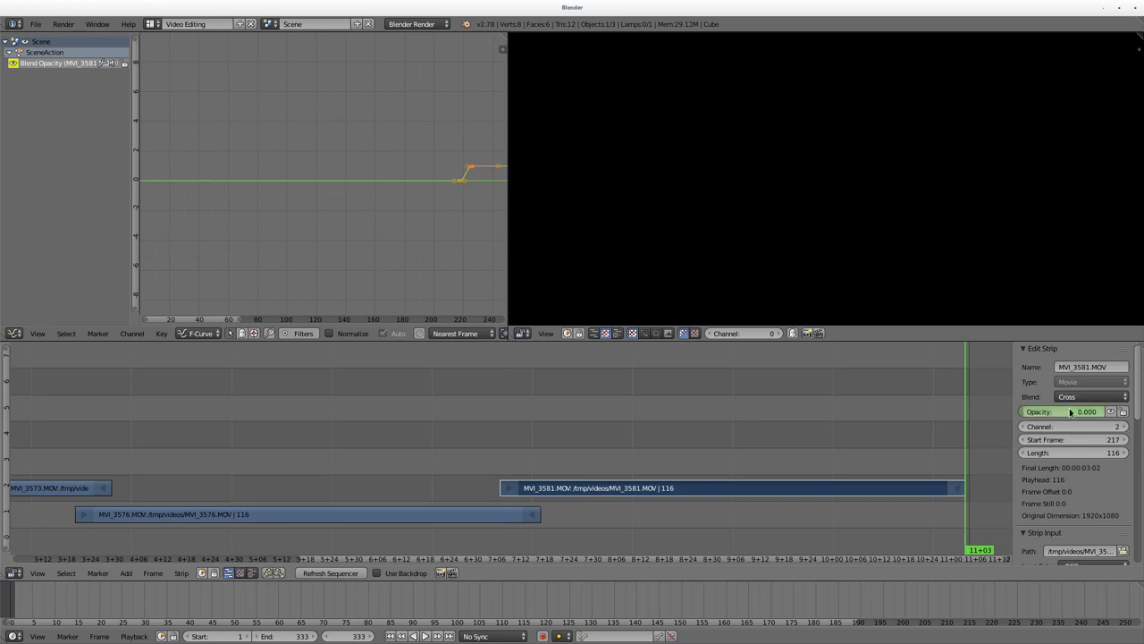
key(i)
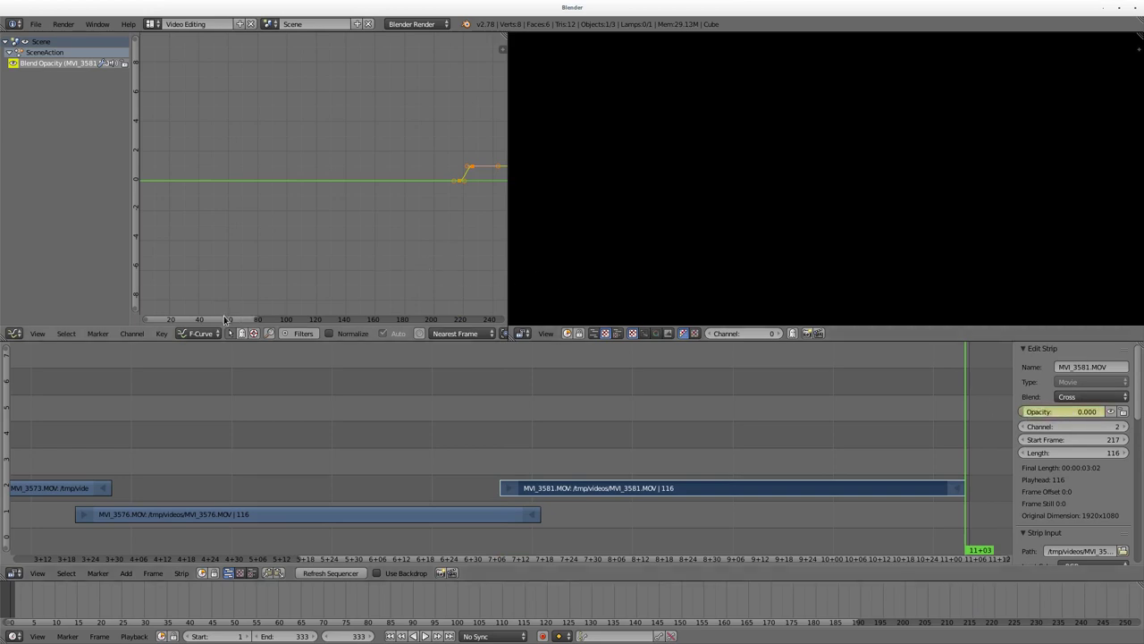
drag(227, 320, 398, 320)
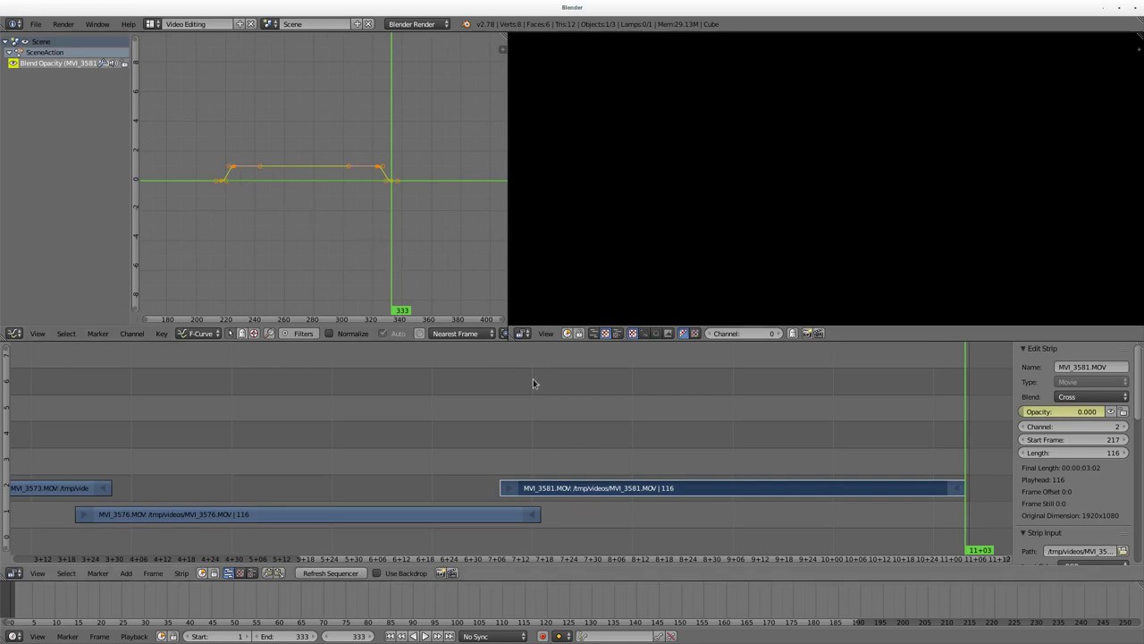
- Bring the earlier clips back into view and return the playhead to frame 0
drag(710, 561, 223, 445)
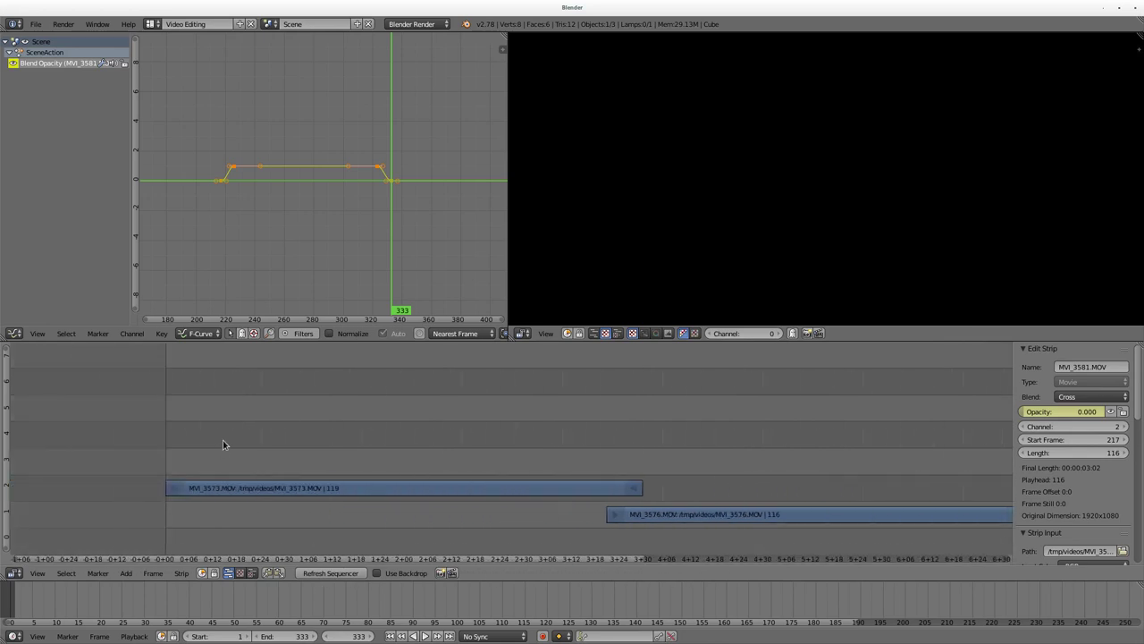
ctrl+scroll(511, 417, right, 3)
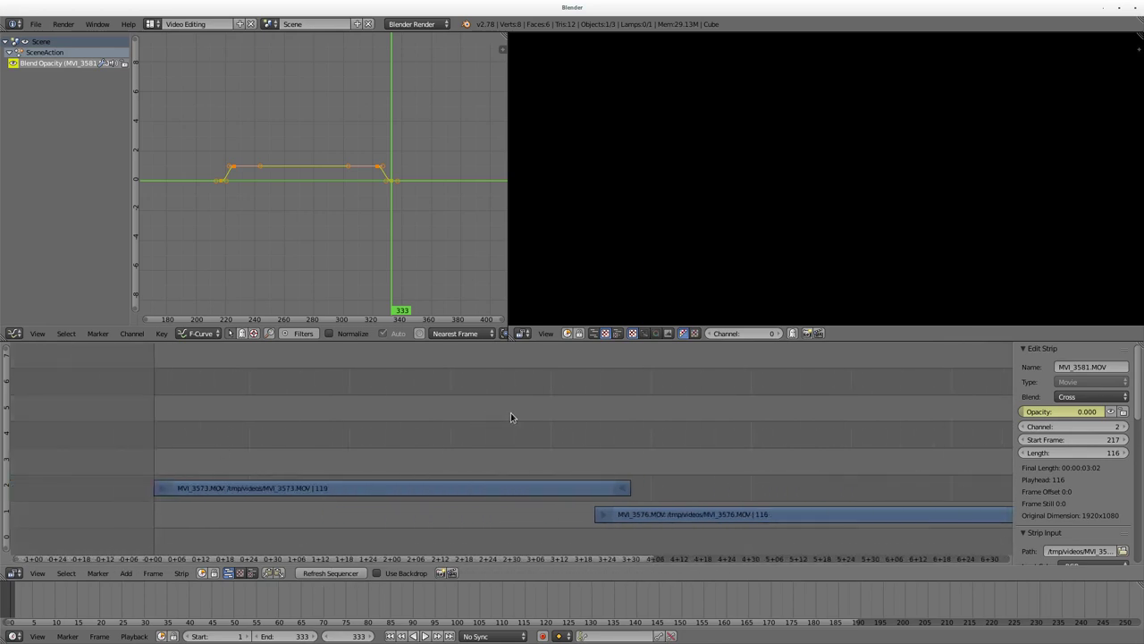
scroll(510, 416, down, 2)
scroll(510, 417, down, 2)
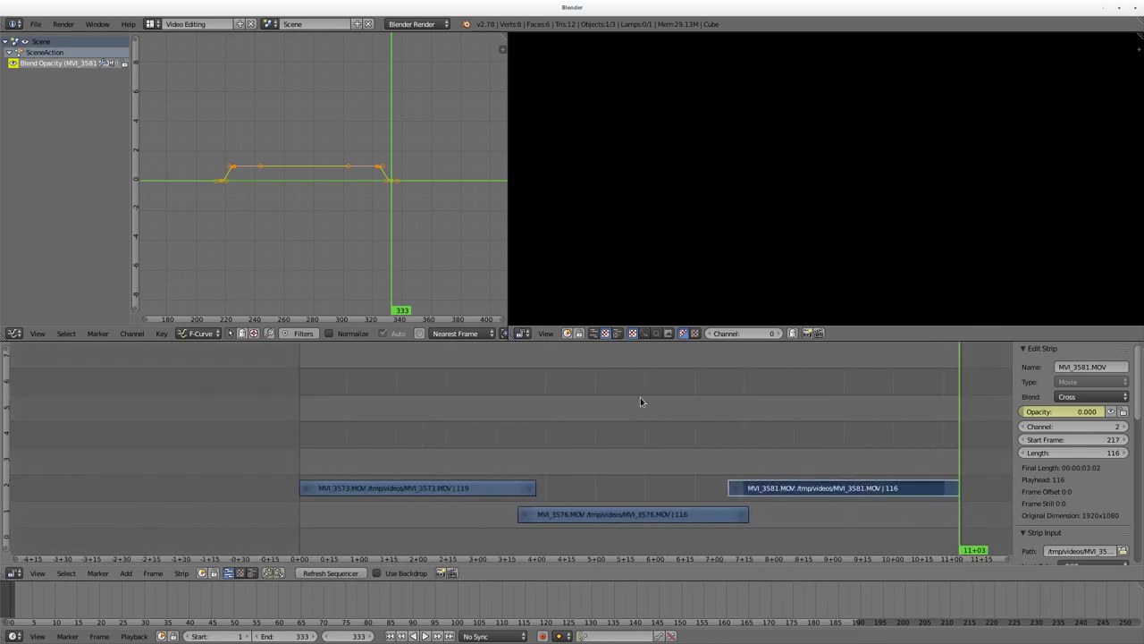
scroll(567, 405, down, 2)
scroll(568, 406, up, 4)
scroll(566, 408, down, 2)
click(298, 464)
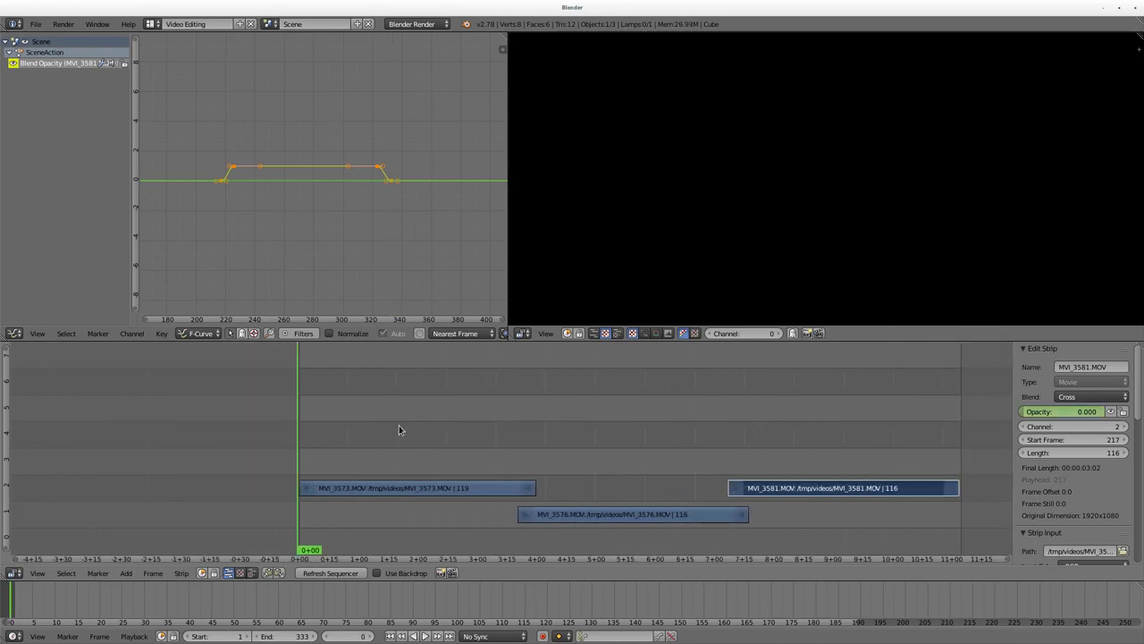
- Play back the whole edit to check the fades, then stop at frame 0
key(alt+a)
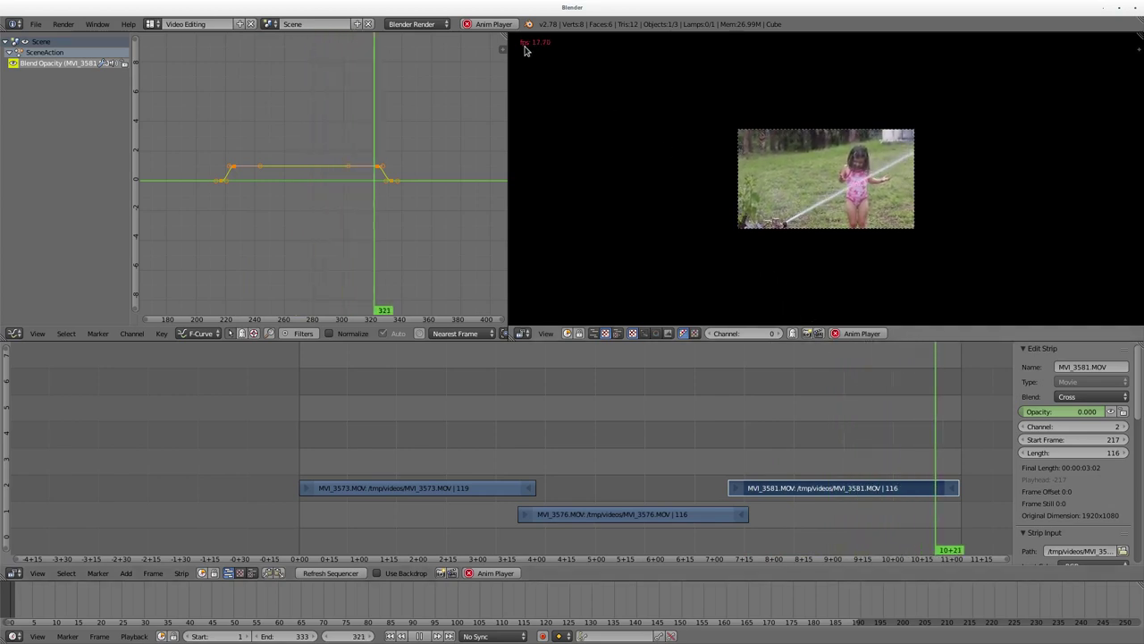
key(space)
key(Escape)
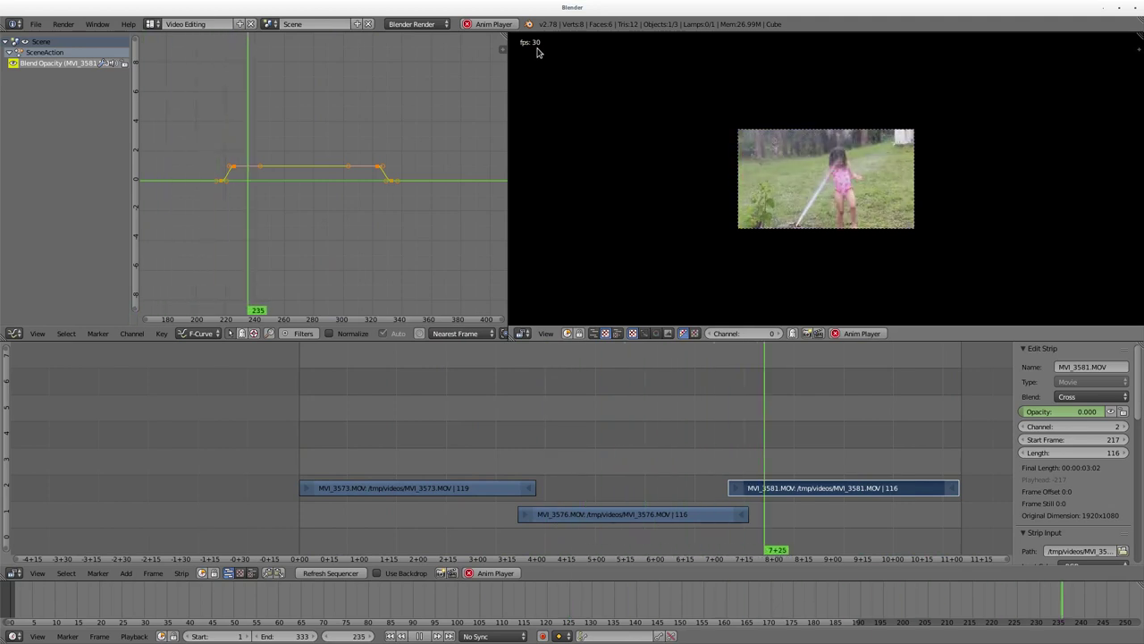
key(space)
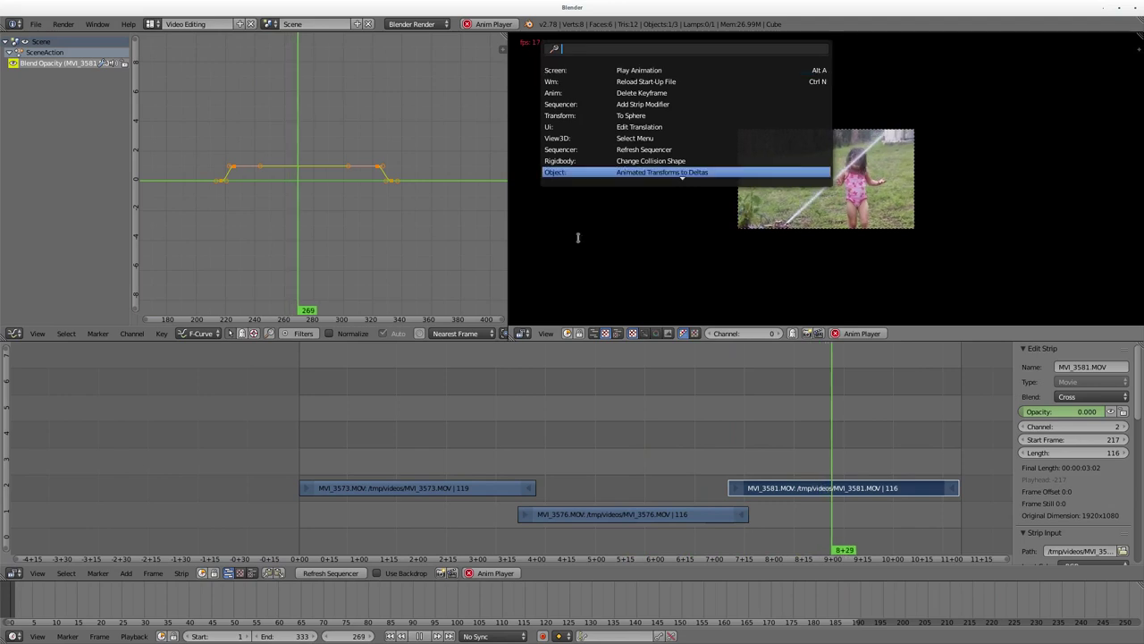
key(Escape)
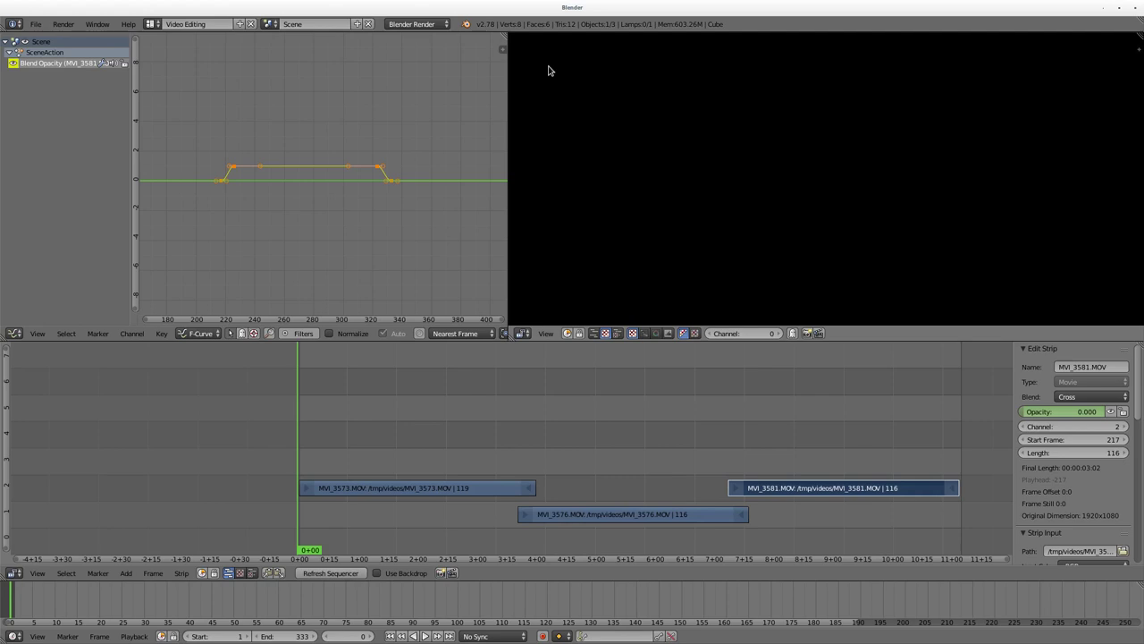
- Scrub the playhead to frame 295, where MVI_3581 shows at full 1.000 opacity
drag(301, 440, 884, 444)
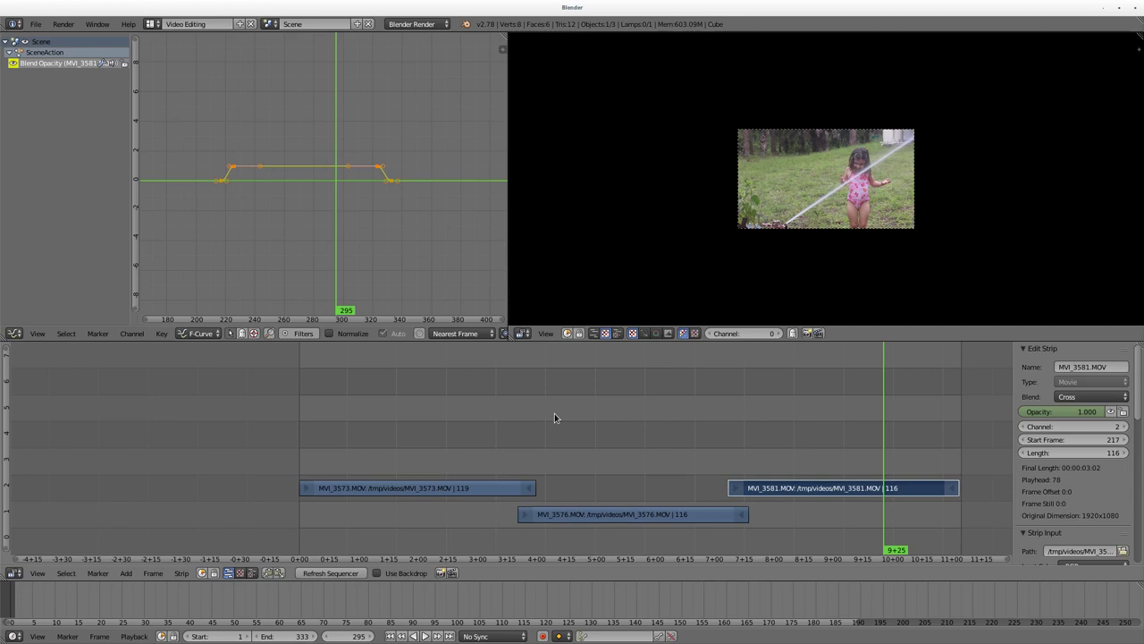
- Select and erase all the existing strips
key(a)
key(a)
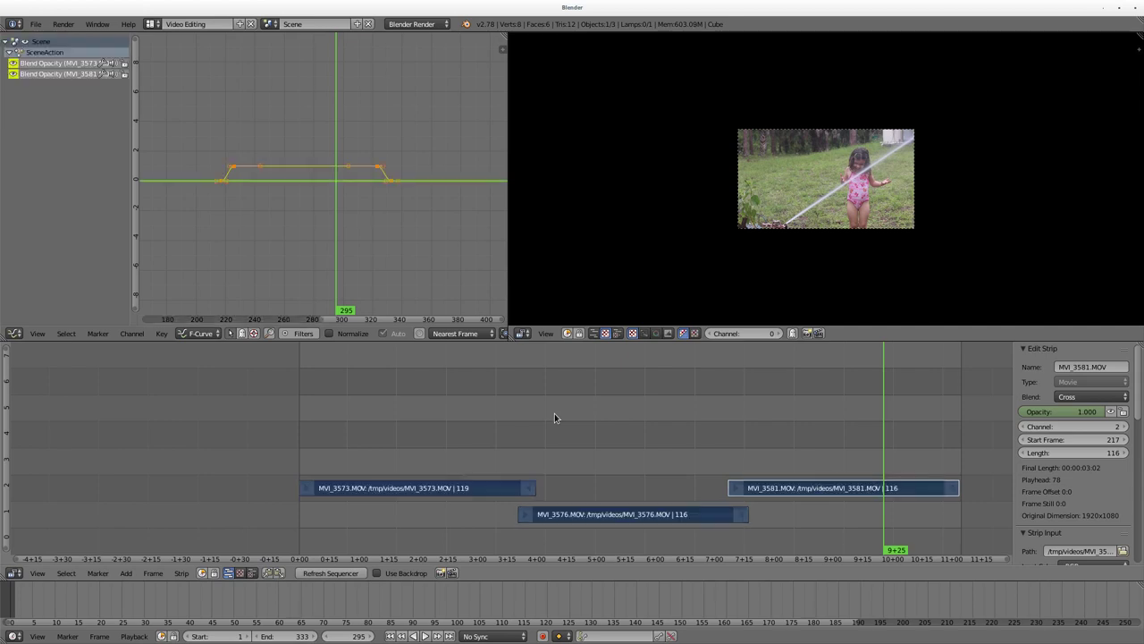
key(x)
click(554, 417)
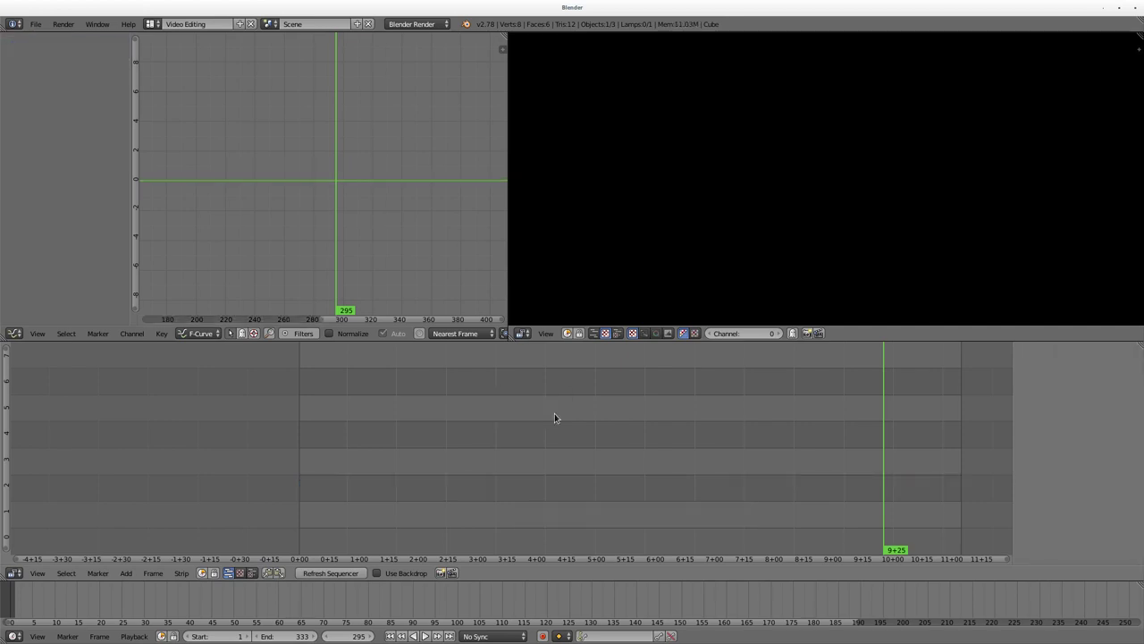
- Re-add MVI_3573, MVI_3576 and MVI_3581.MOV as movie strips with Start Frame 1
click(181, 573)
mouse_move(126, 573)
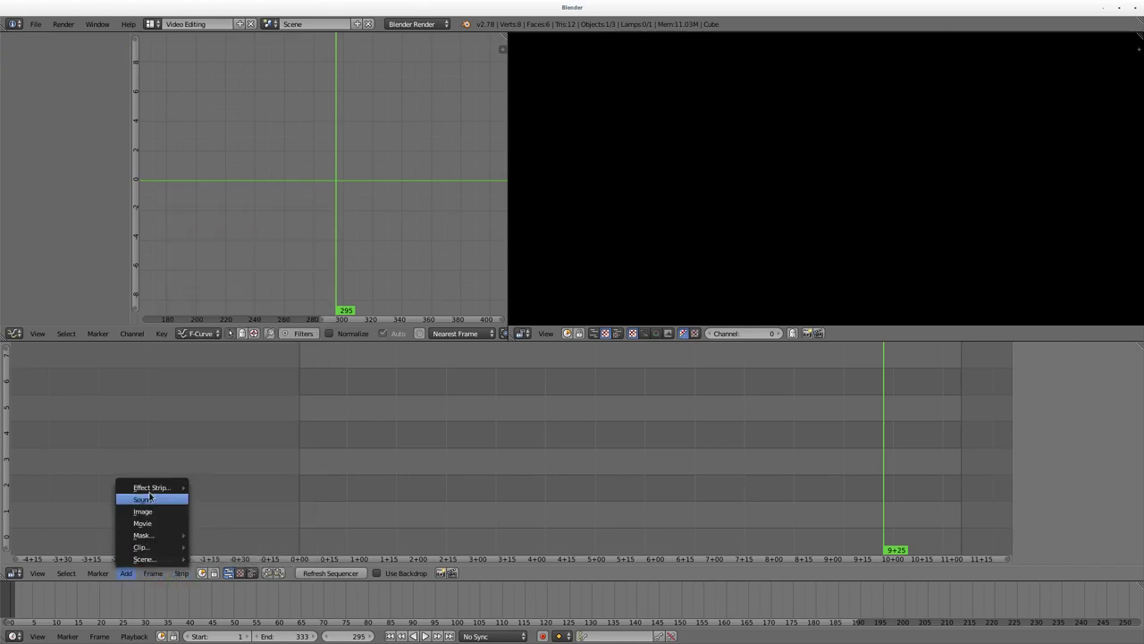
click(148, 523)
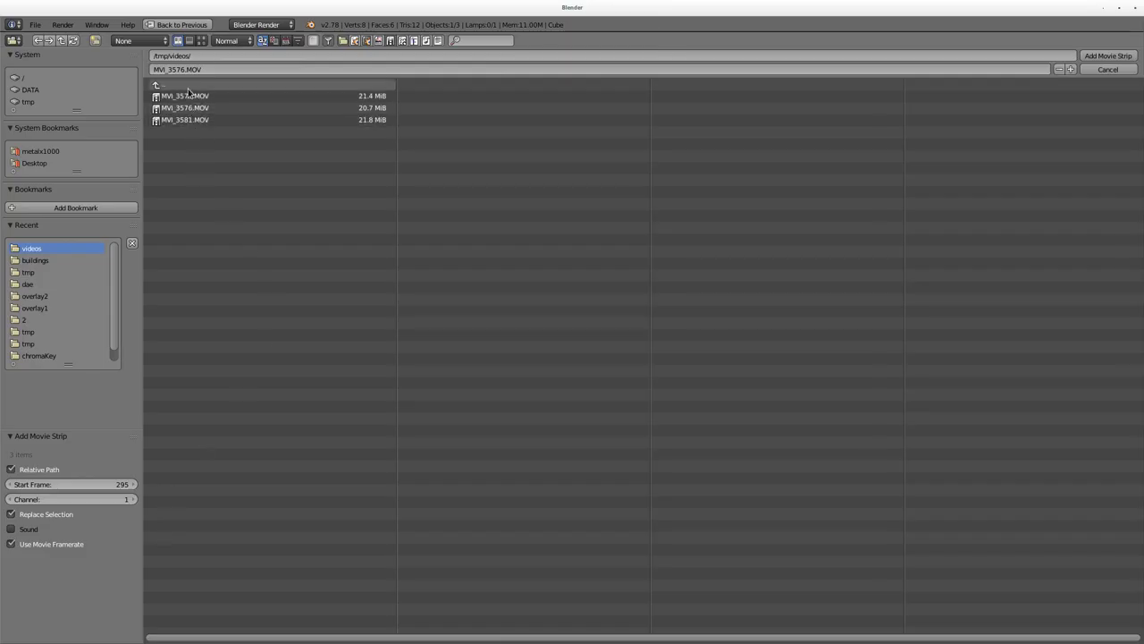
click(159, 85)
click(172, 275)
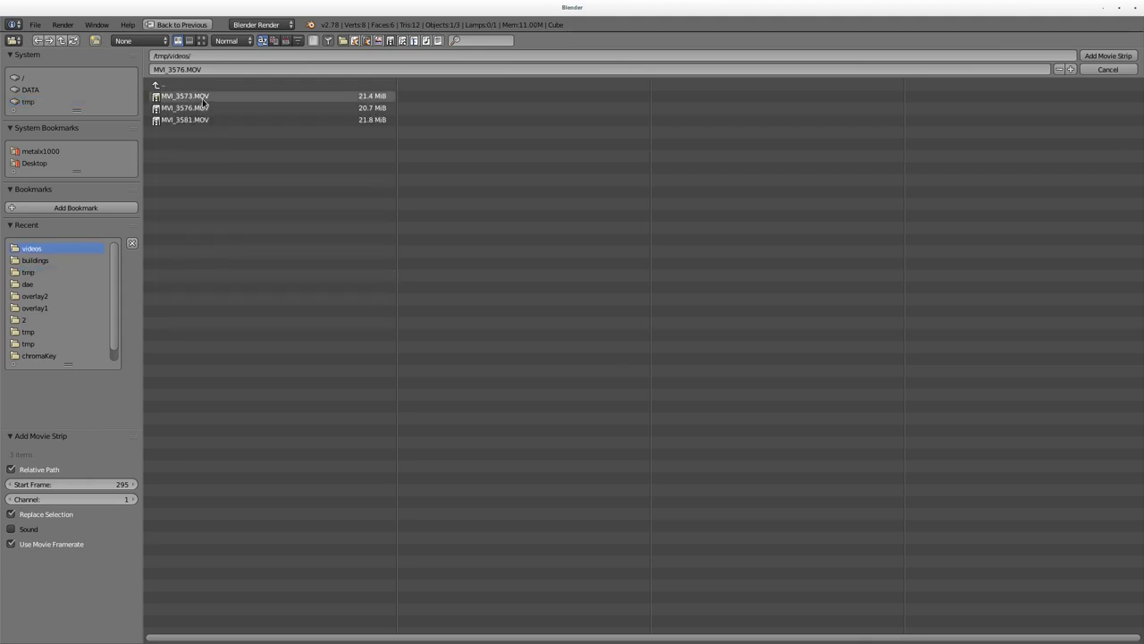
click(184, 95)
shift+click(184, 120)
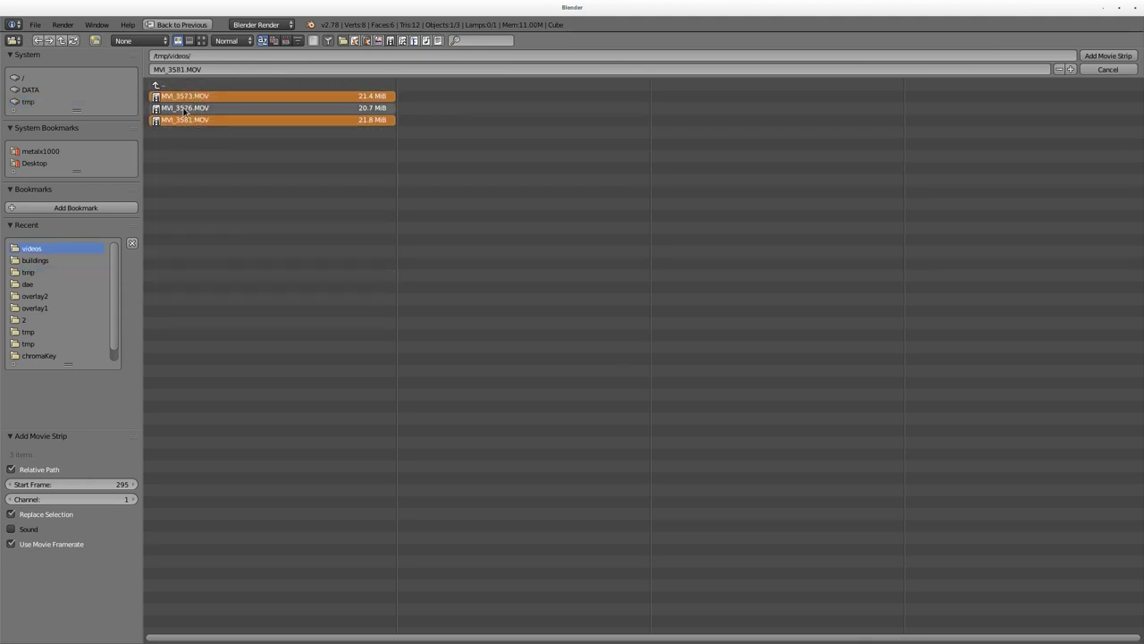
shift+click(196, 107)
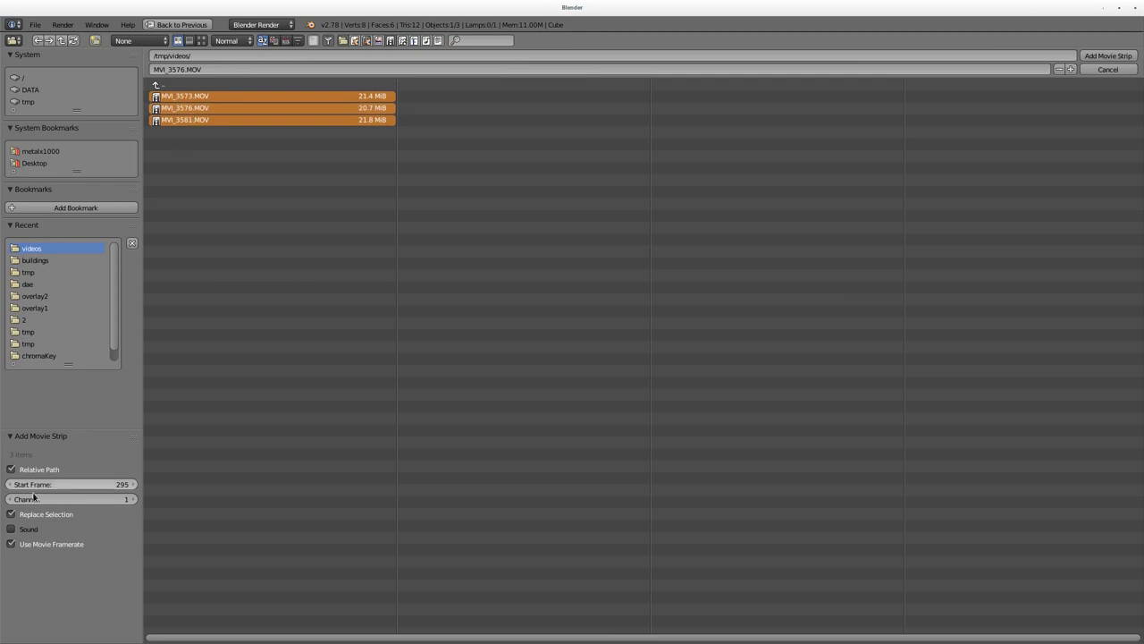
click(114, 484)
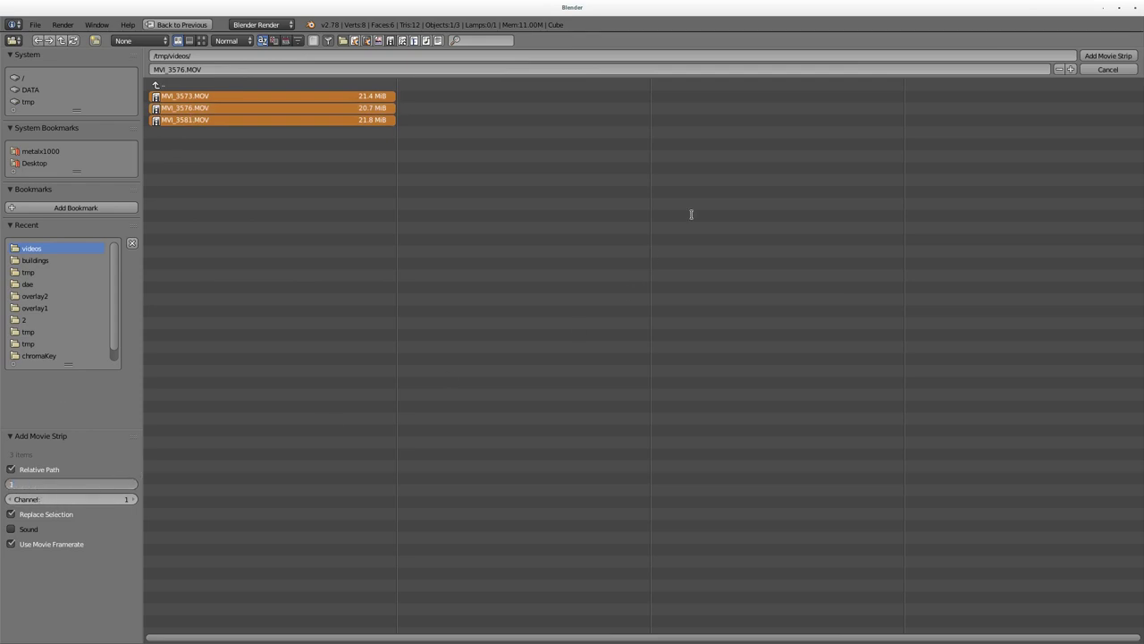
text(1)
click(1106, 56)
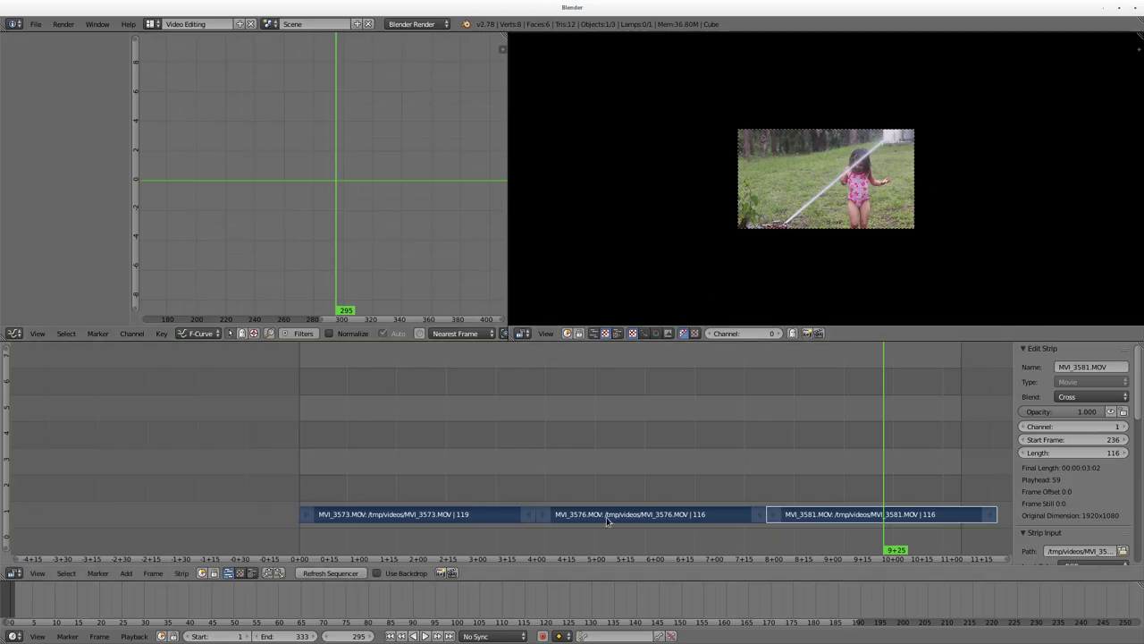
click(606, 517)
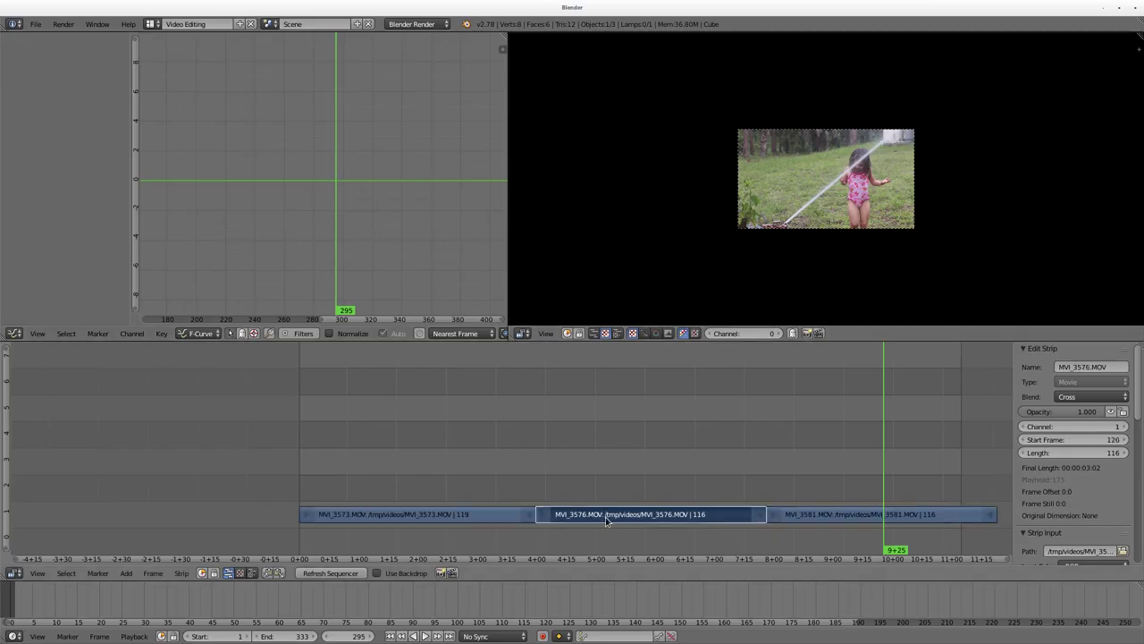
- Raise MVI_3576 to channel 2 at frame 102, slide MVI_3581 earlier, and scrub to frame 119
drag(606, 520, 580, 492)
drag(921, 522, 866, 515)
click(572, 491)
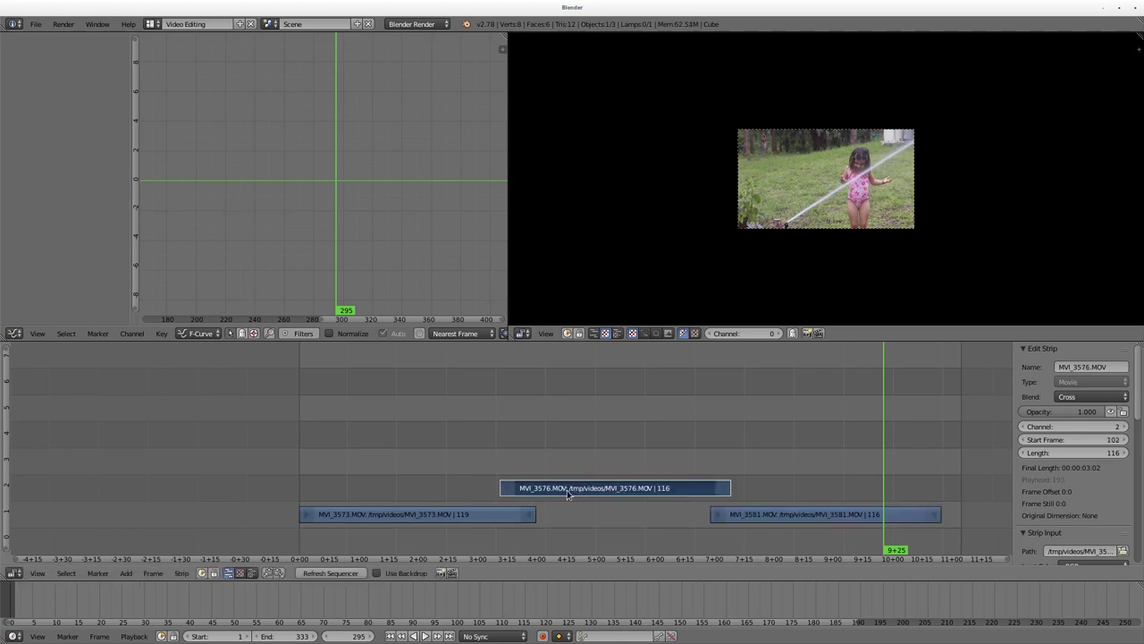
click(586, 492)
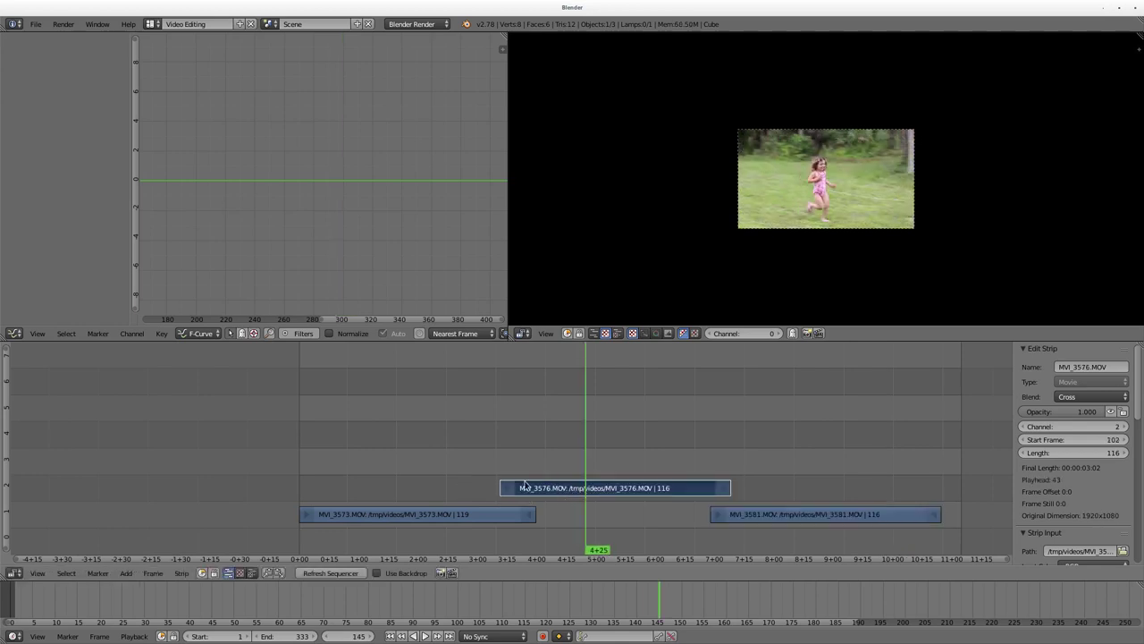
drag(532, 476, 534, 476)
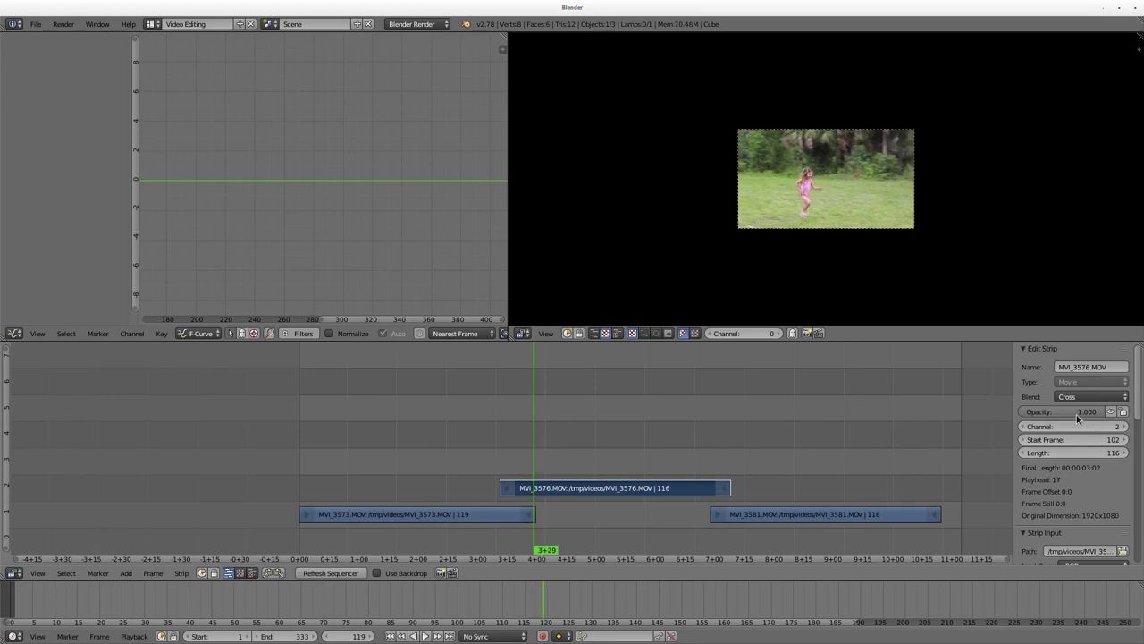
- Keyframe MVI_3576's opacity at 1.0 on frame 119 and 0.0 on frame 102, then preview the fade-in
key(i)
click(501, 475)
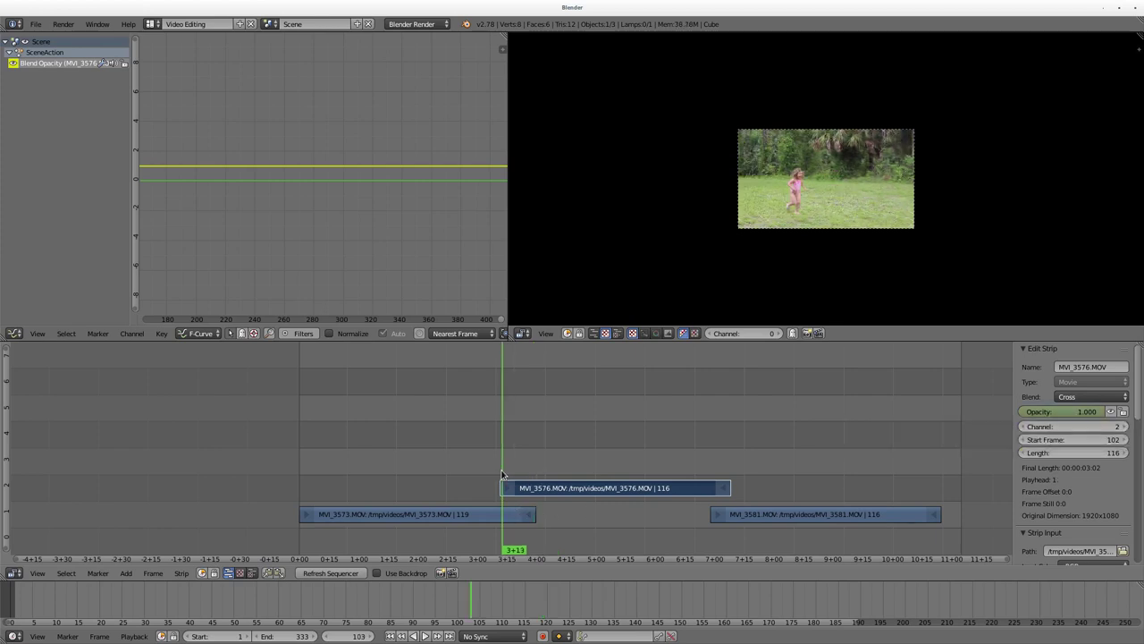
drag(501, 475, 500, 474)
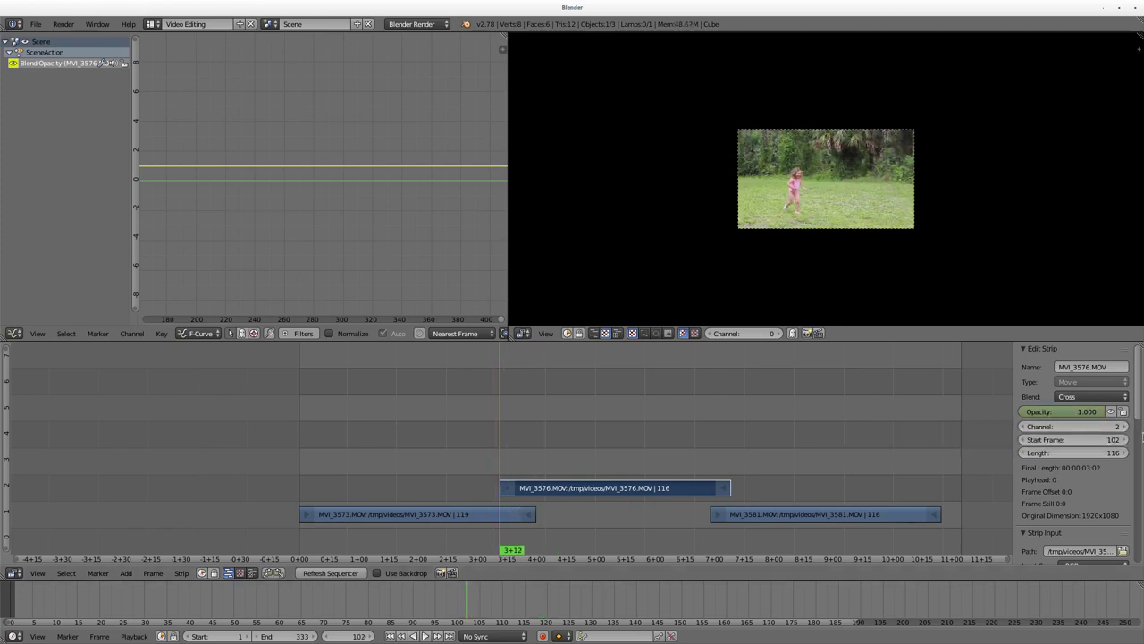
mouse_move(1089, 413)
mouse_down()
mouse_move(1122, 413)
mouse_move(1079, 417)
mouse_up()
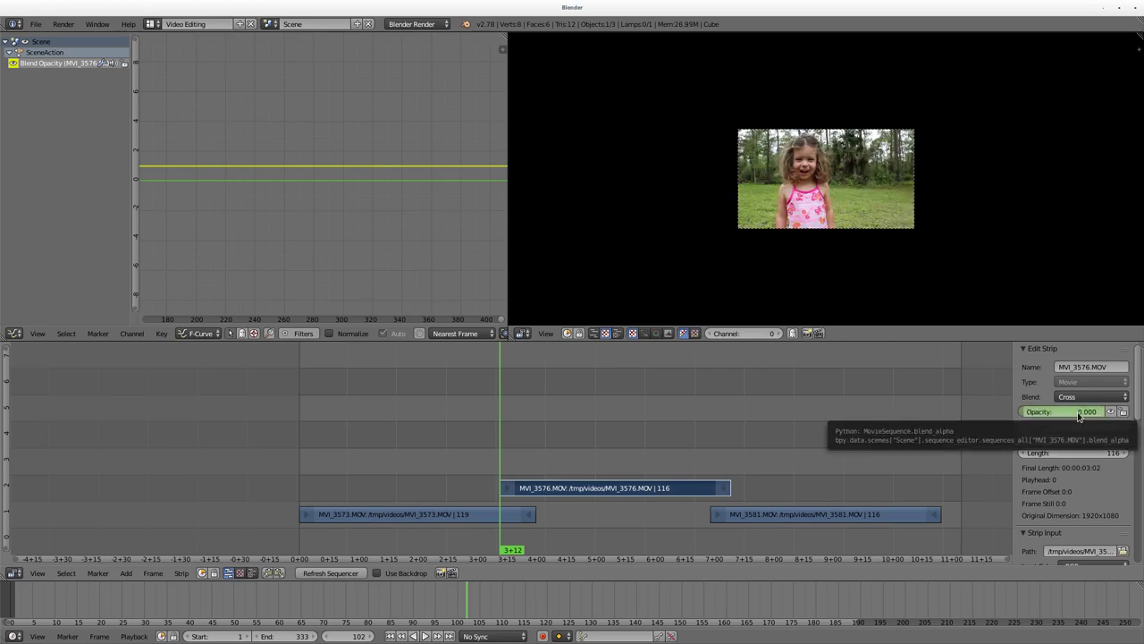
key(i)
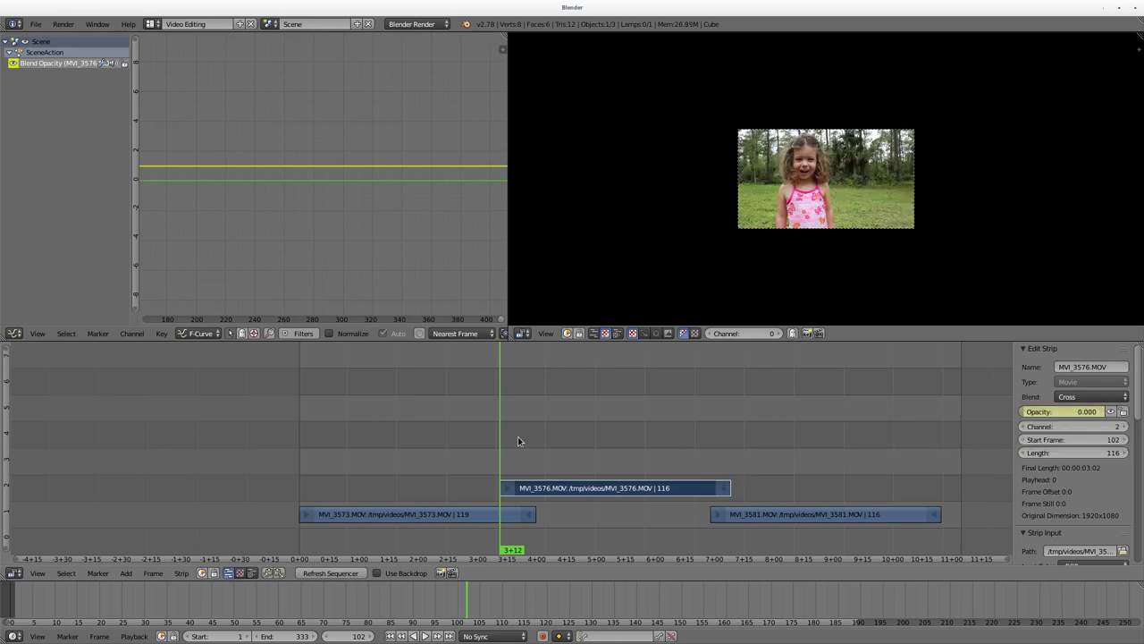
key(alt+a)
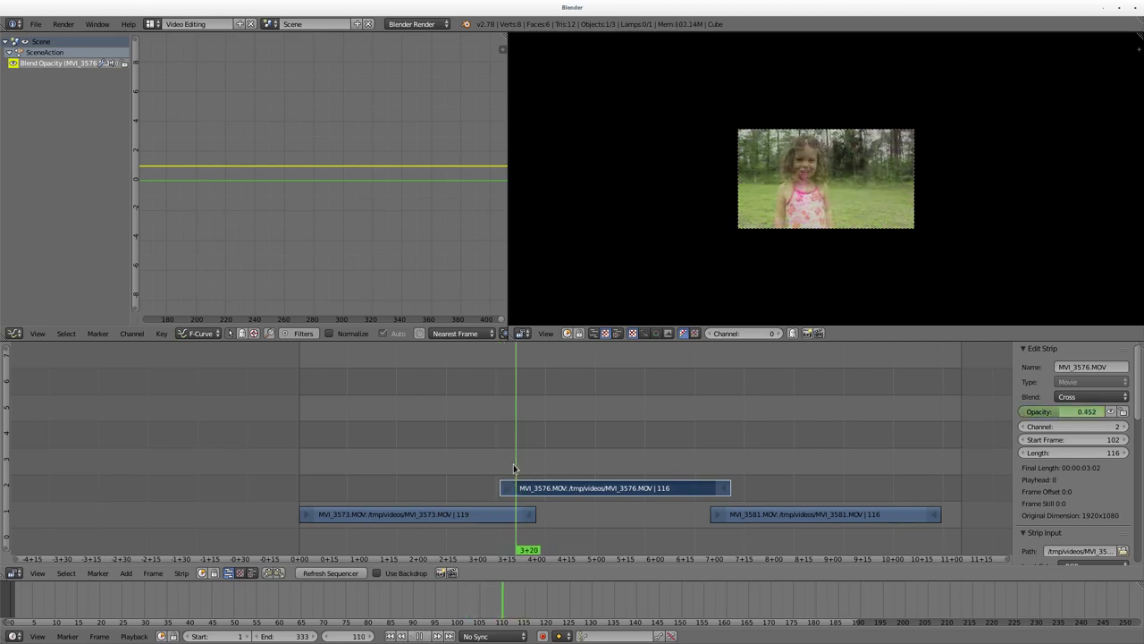
key(alt+a)
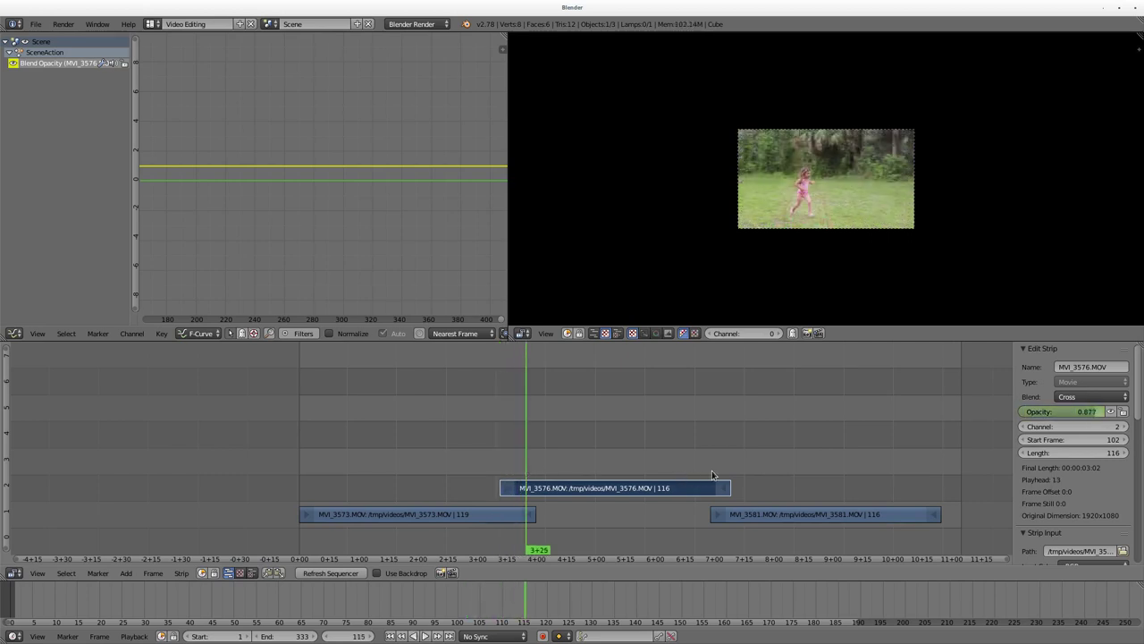
- Keyframe the fade-out with opacity 1.0 at frame 208 and 0.0 at frame 218
right_click(710, 470)
click(710, 470)
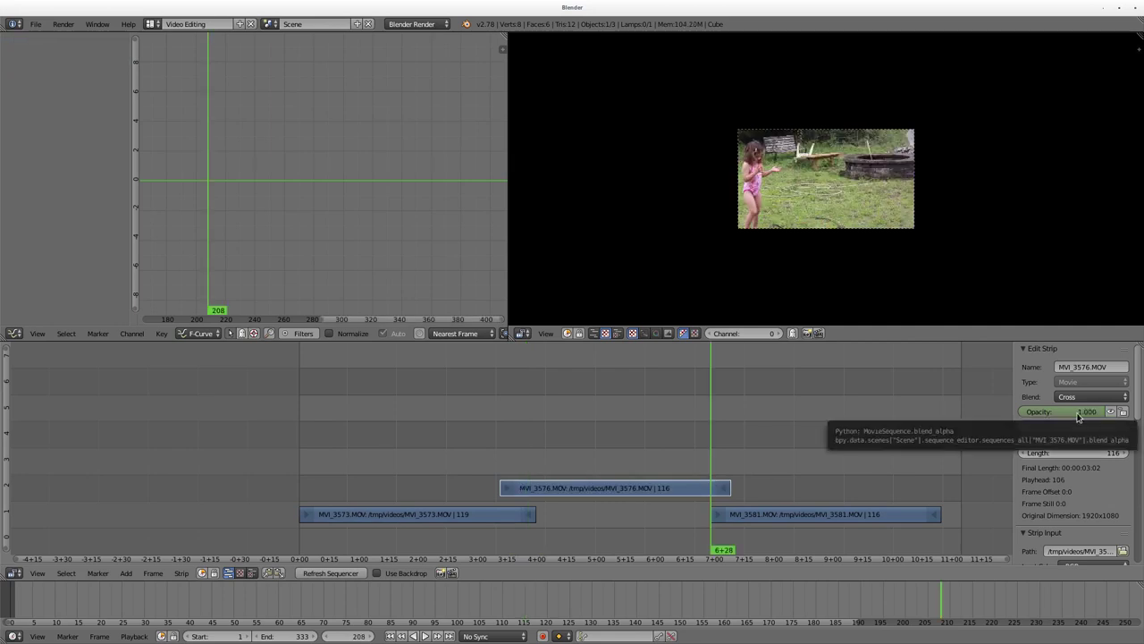
key(i)
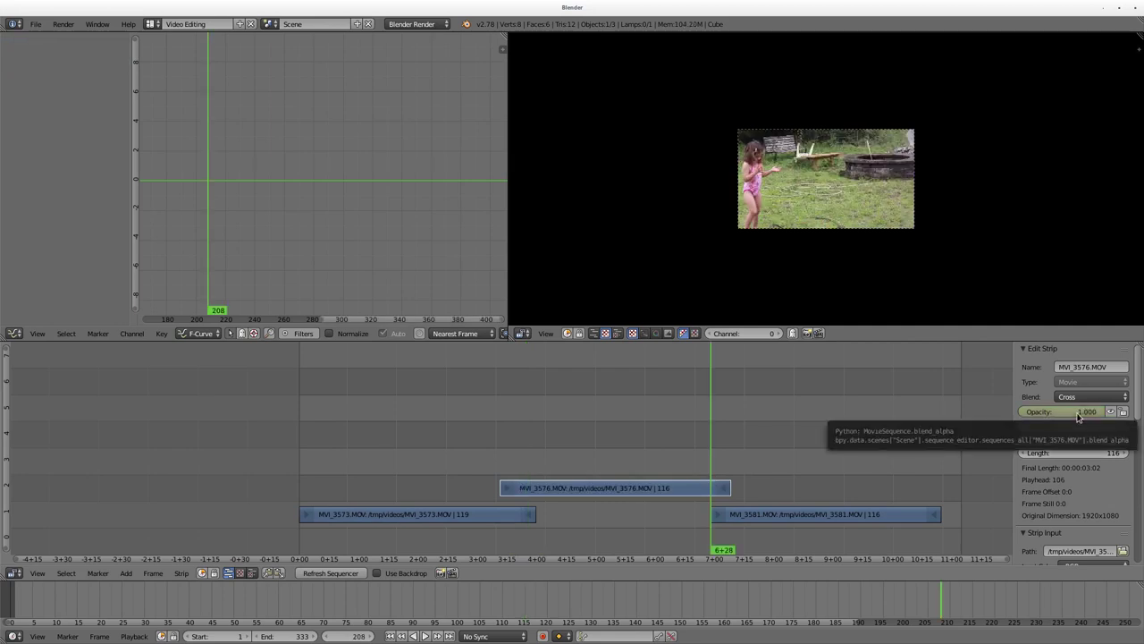
click(729, 473)
drag(1089, 412, 1019, 413)
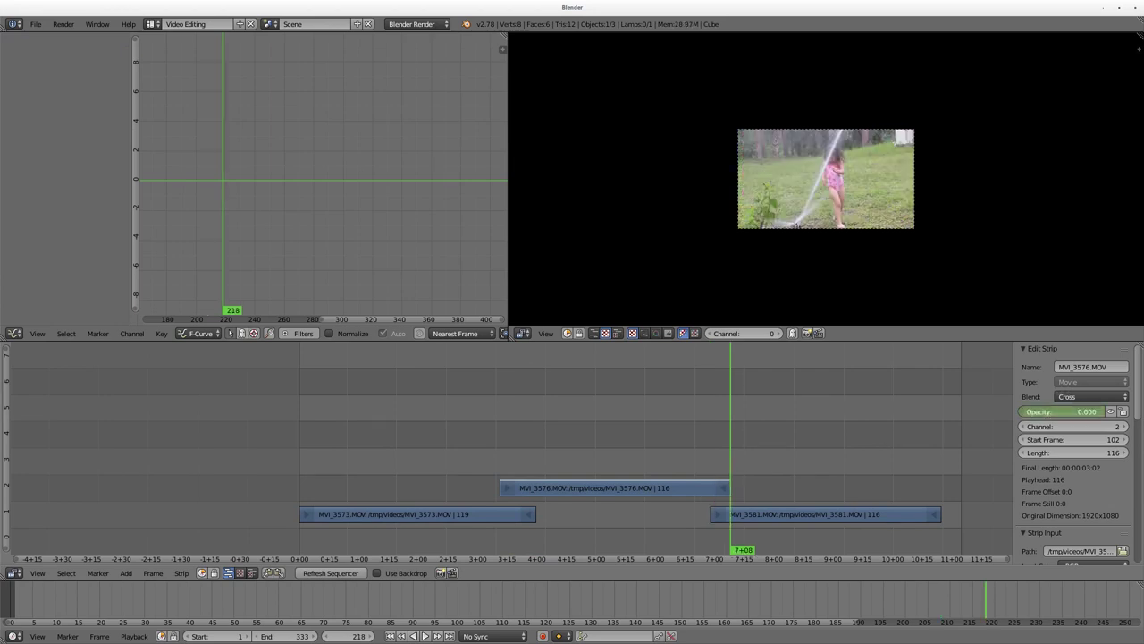
key(i)
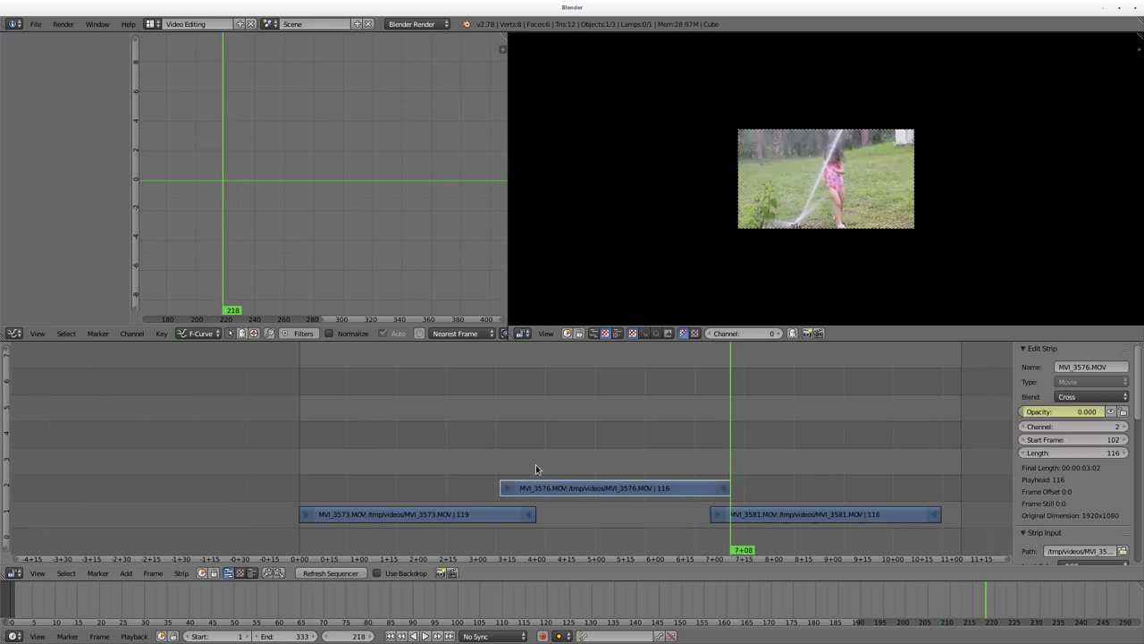
- Play back the edit to watch MVI_3576 fade in and out, stopping at frame 101
key(alt+a)
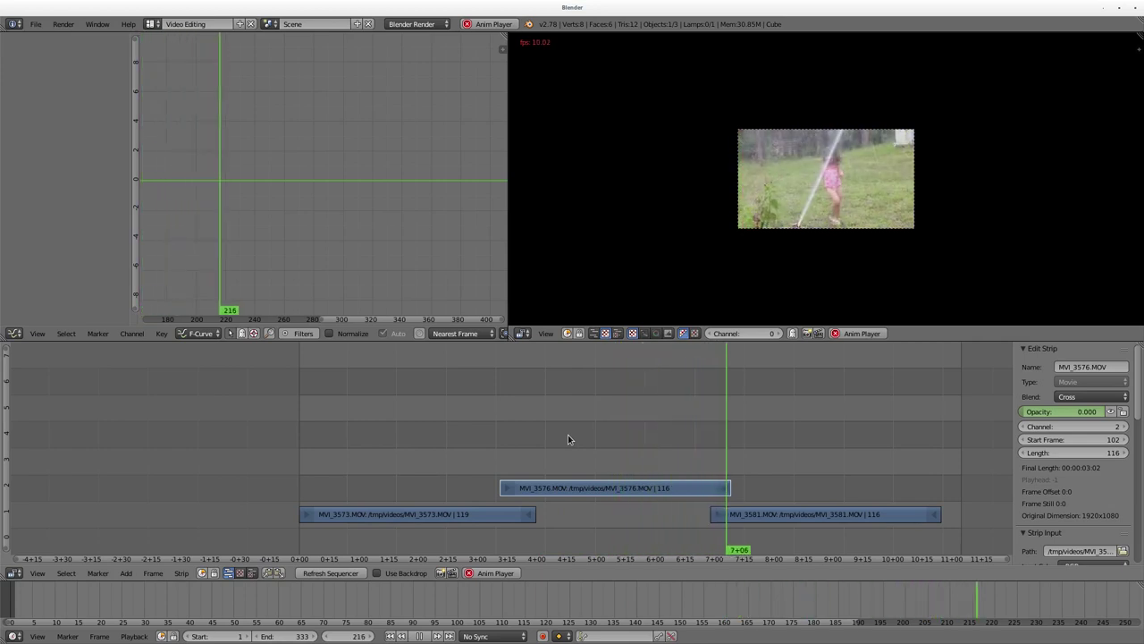
key(space)
key(Escape)
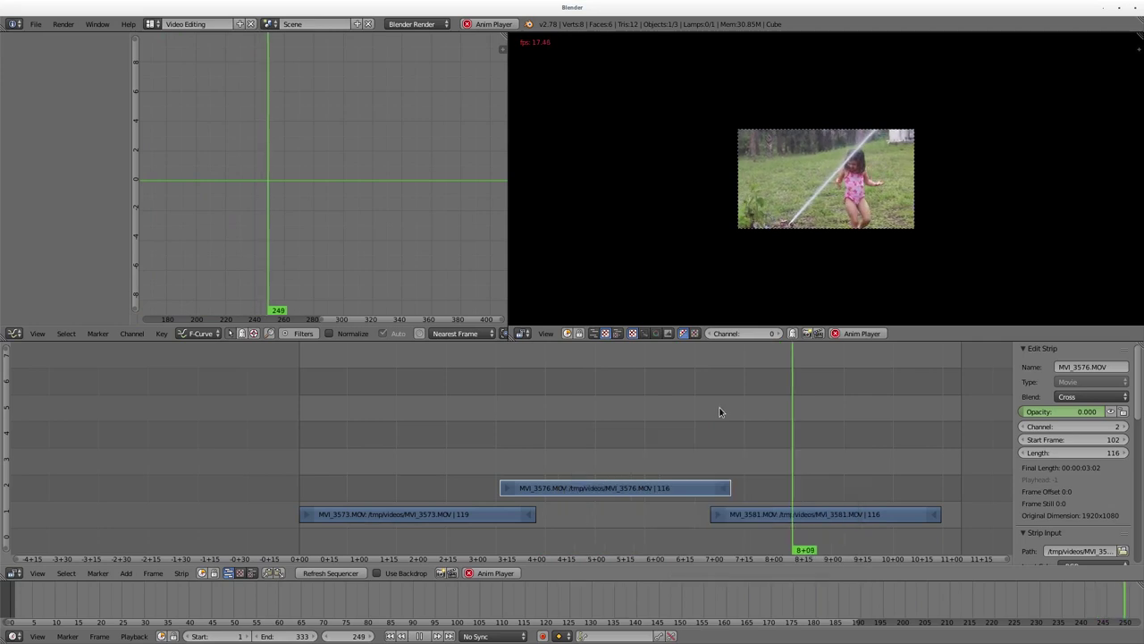
key(Escape)
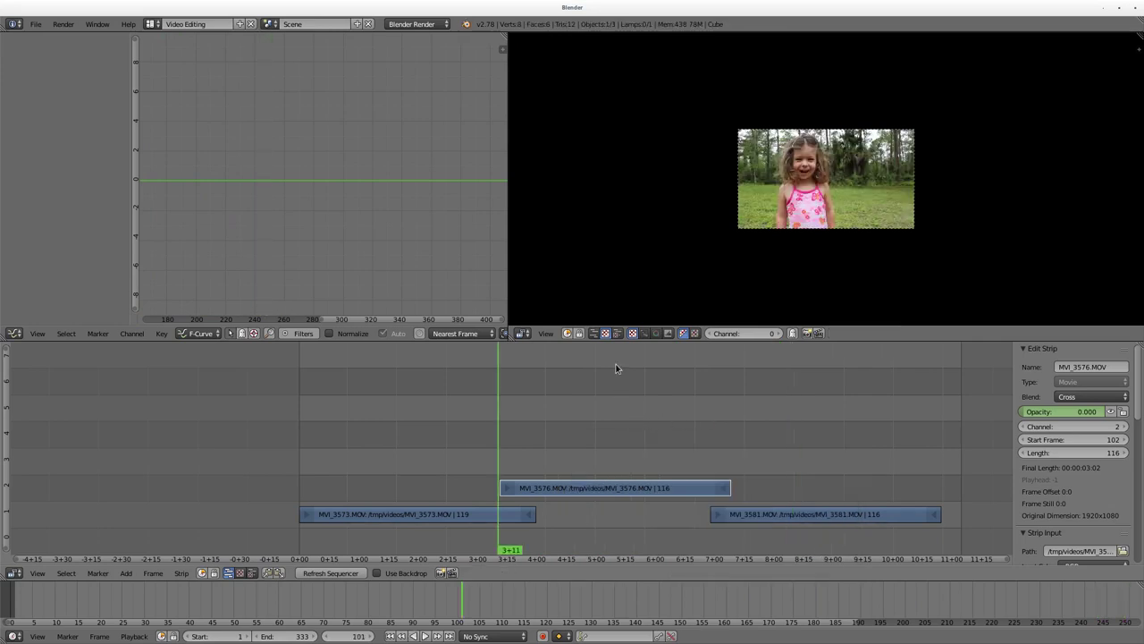